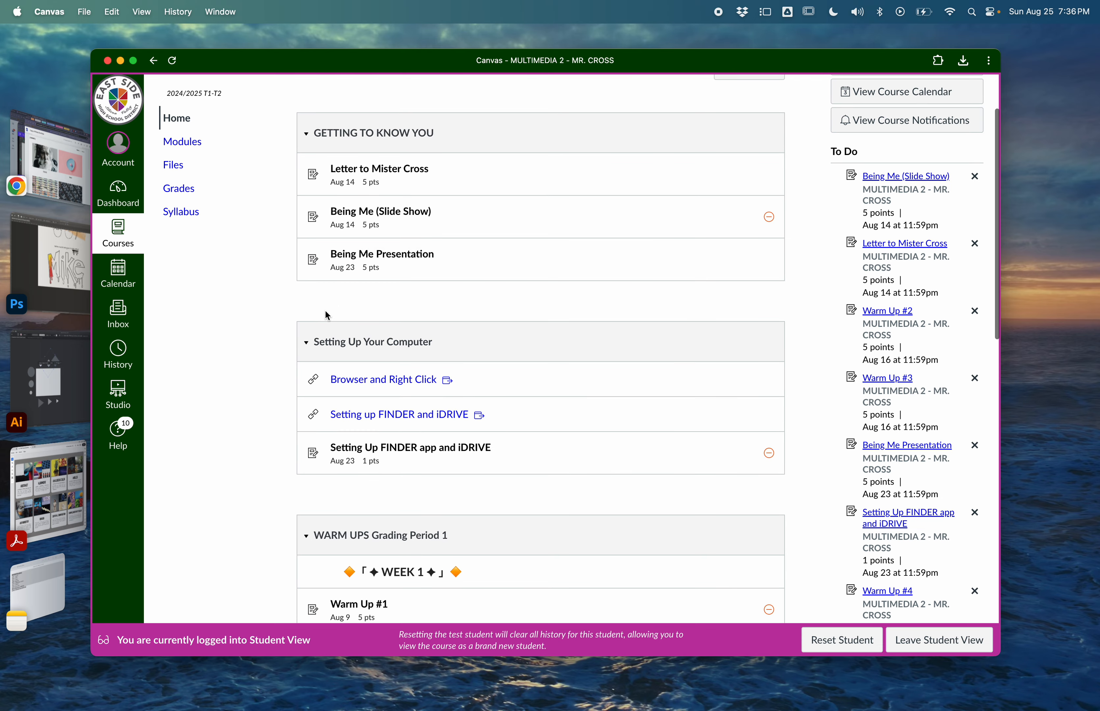
# Collapse the GETTING TO KNOW YOU, upper Setting Up Your Computer and WARM UPS Grading Period 1 modules on the course home page
pyautogui.click(307, 348)
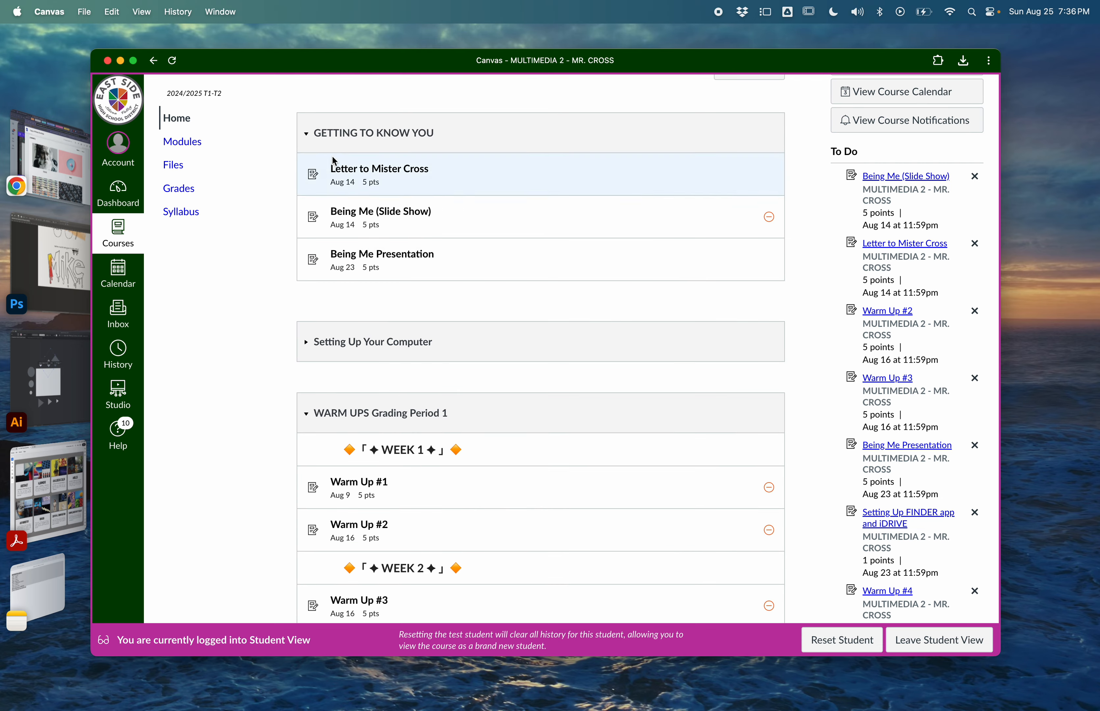
pyautogui.click(305, 132)
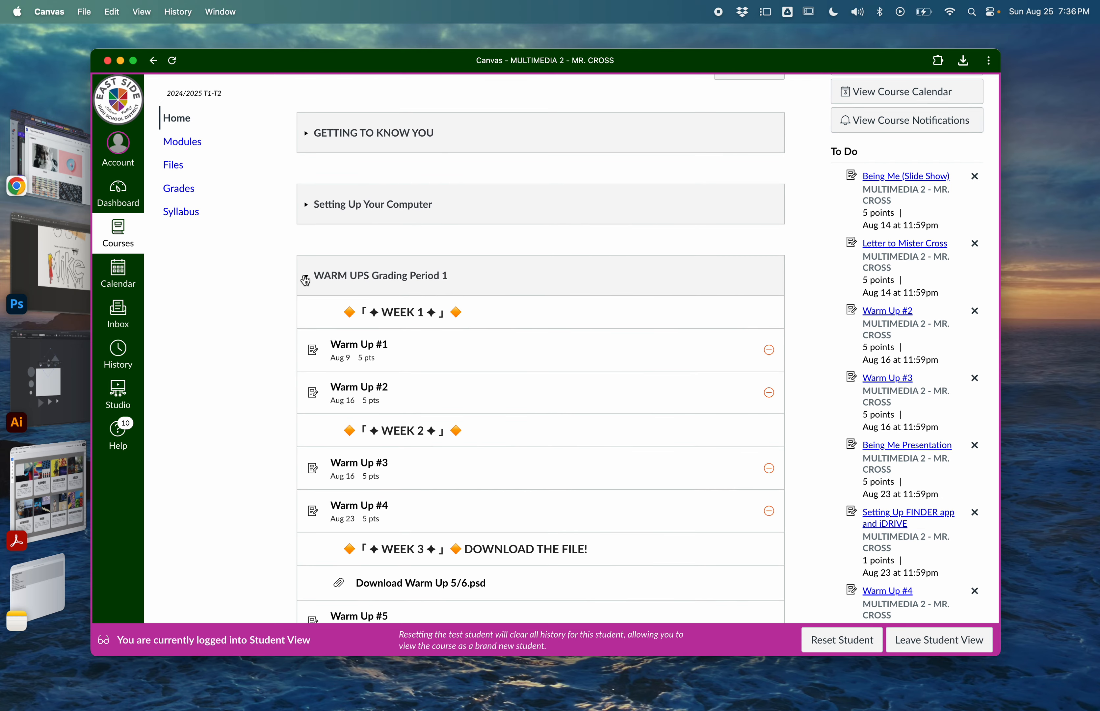
pyautogui.click(305, 283)
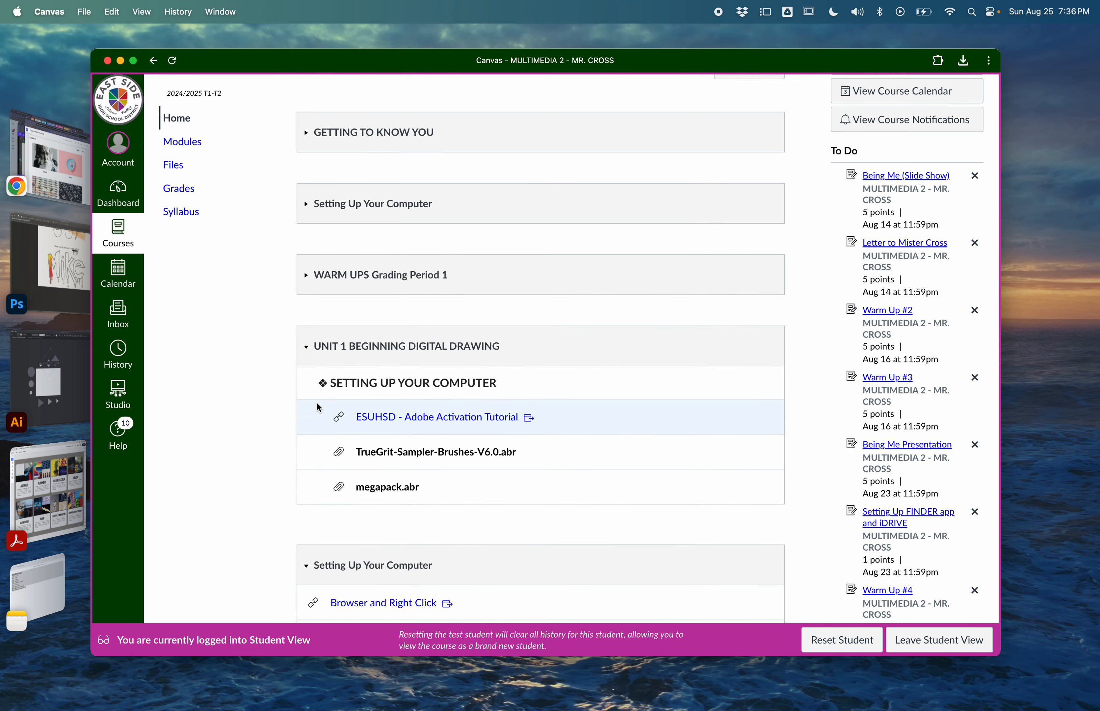
pyautogui.scroll(-3, 315, 425)
pyautogui.click(307, 492)
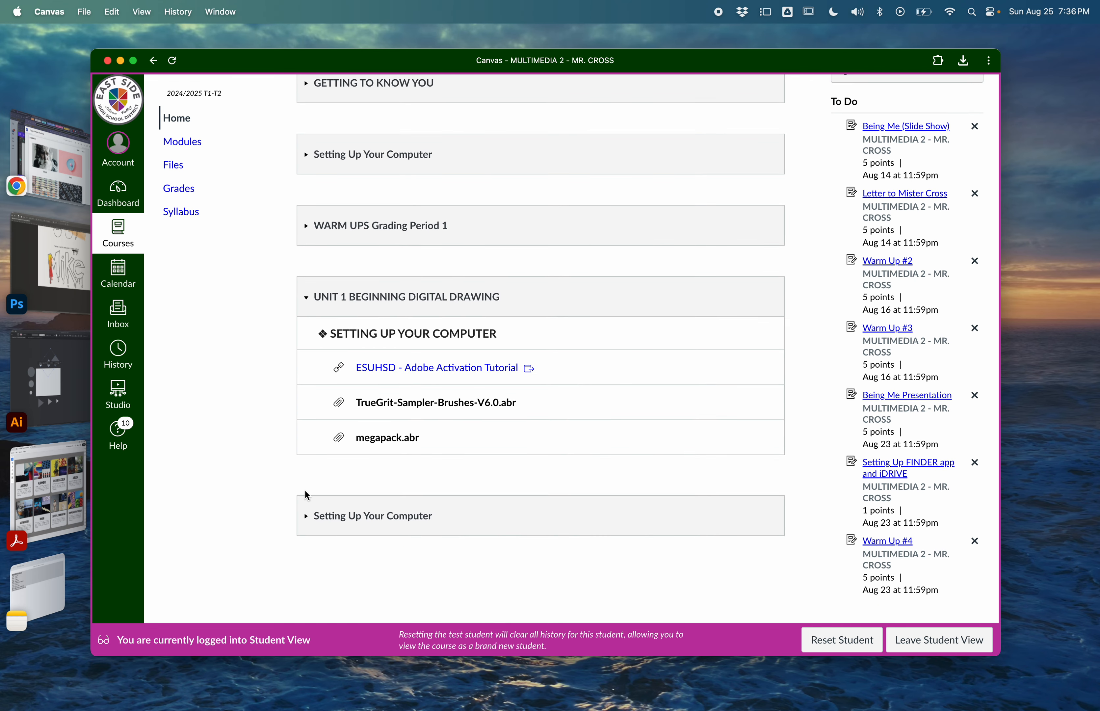
pyautogui.click(308, 516)
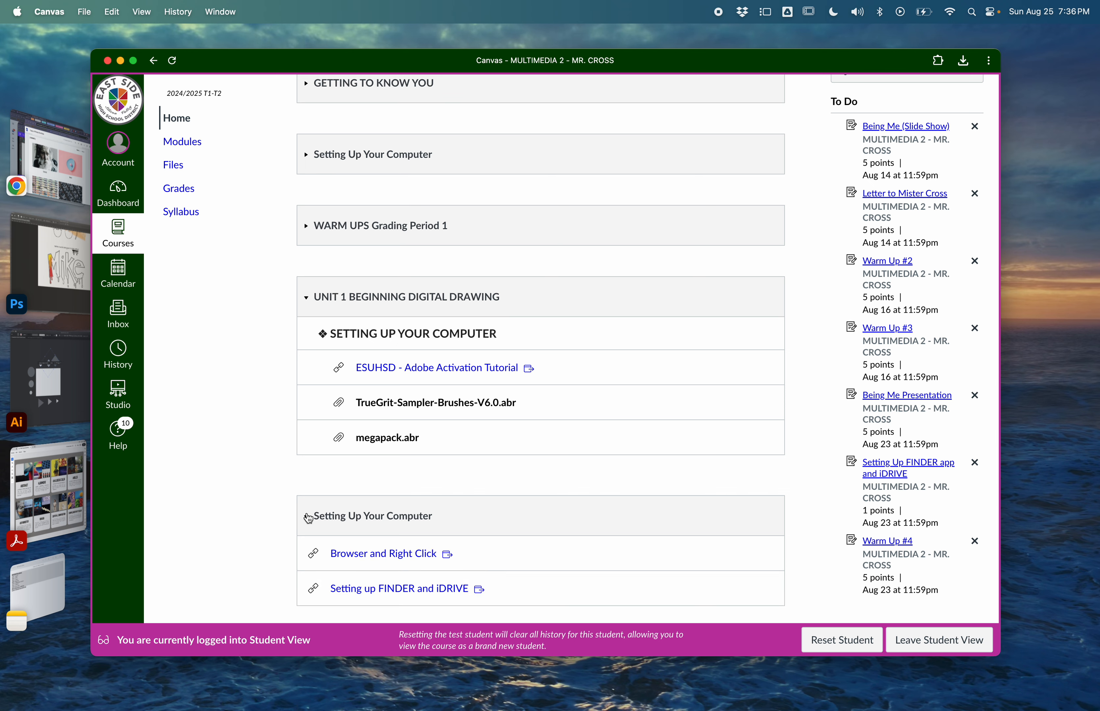
pyautogui.click(300, 153)
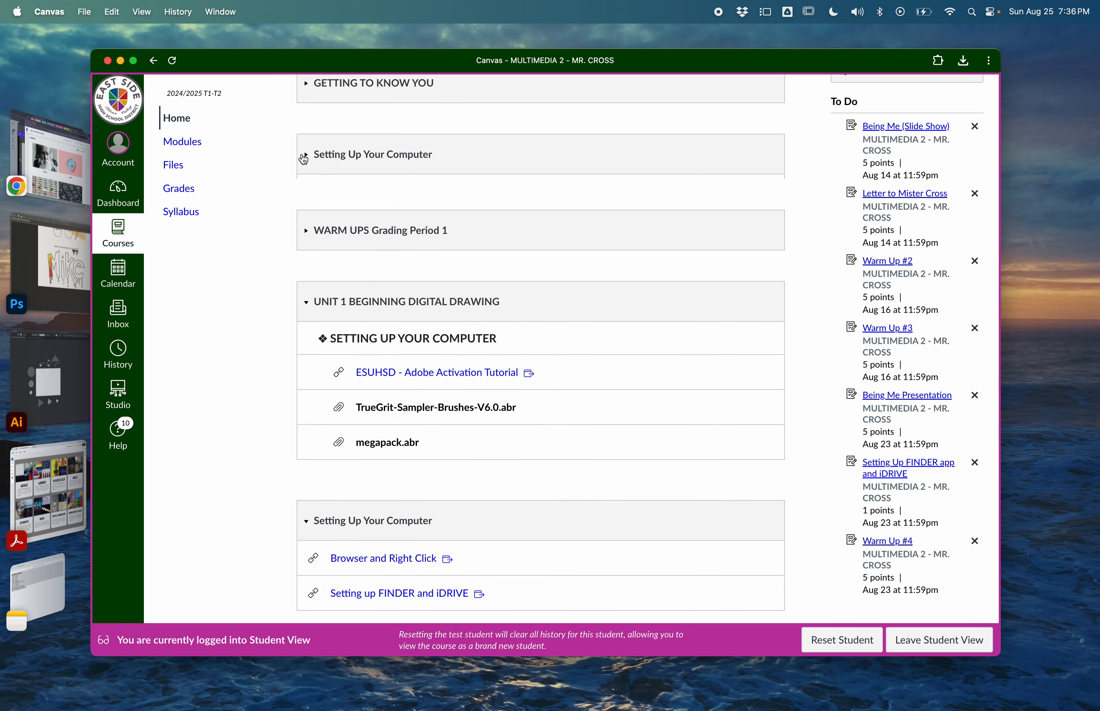
pyautogui.click(299, 153)
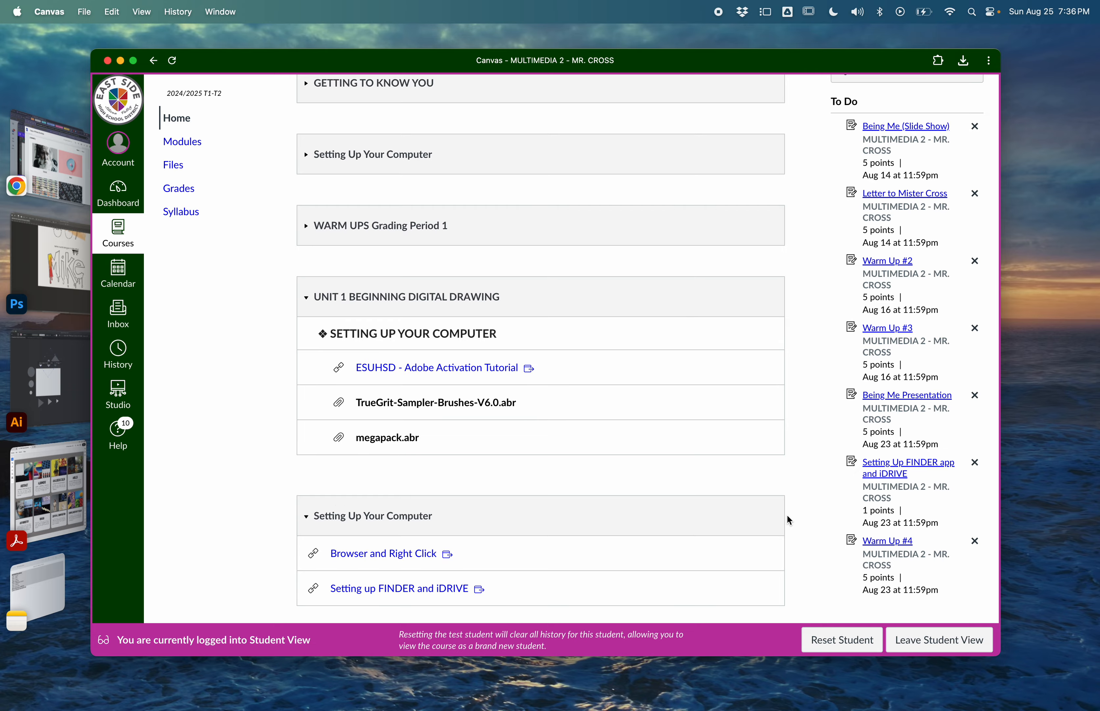
# Download TrueGrit-Sampler-Brushes-V6.0.abr from the UNIT 1 BEGINNING DIGITAL DRAWING module
pyautogui.scroll(2, 432, 462)
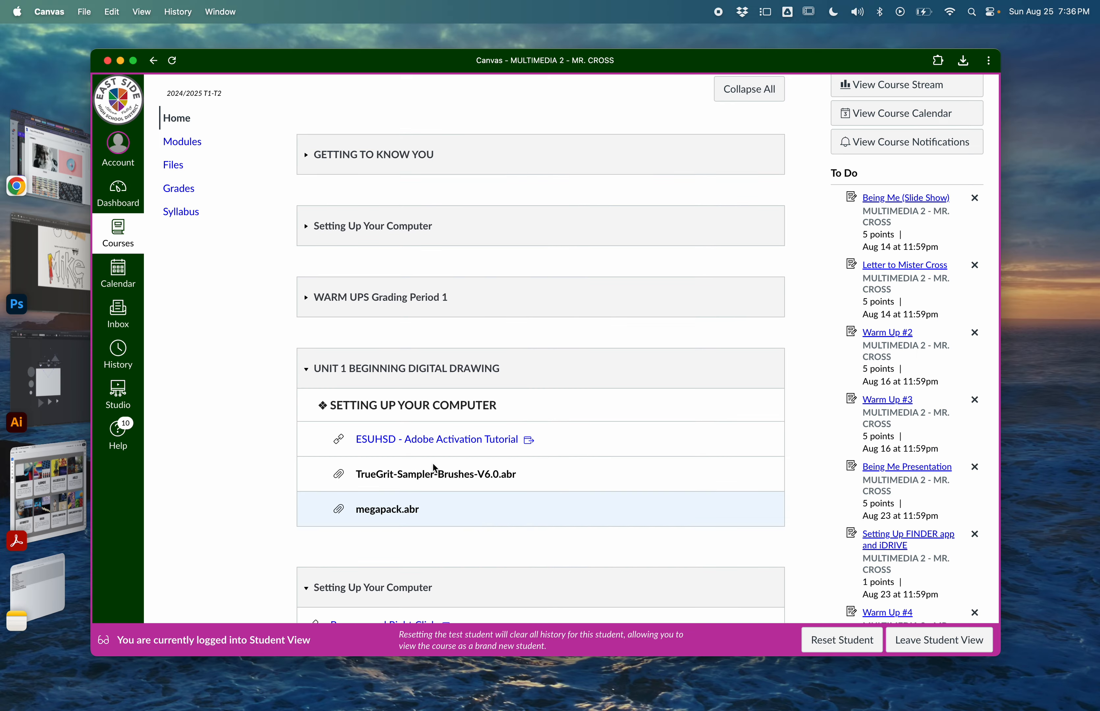
pyautogui.scroll(-3, 433, 461)
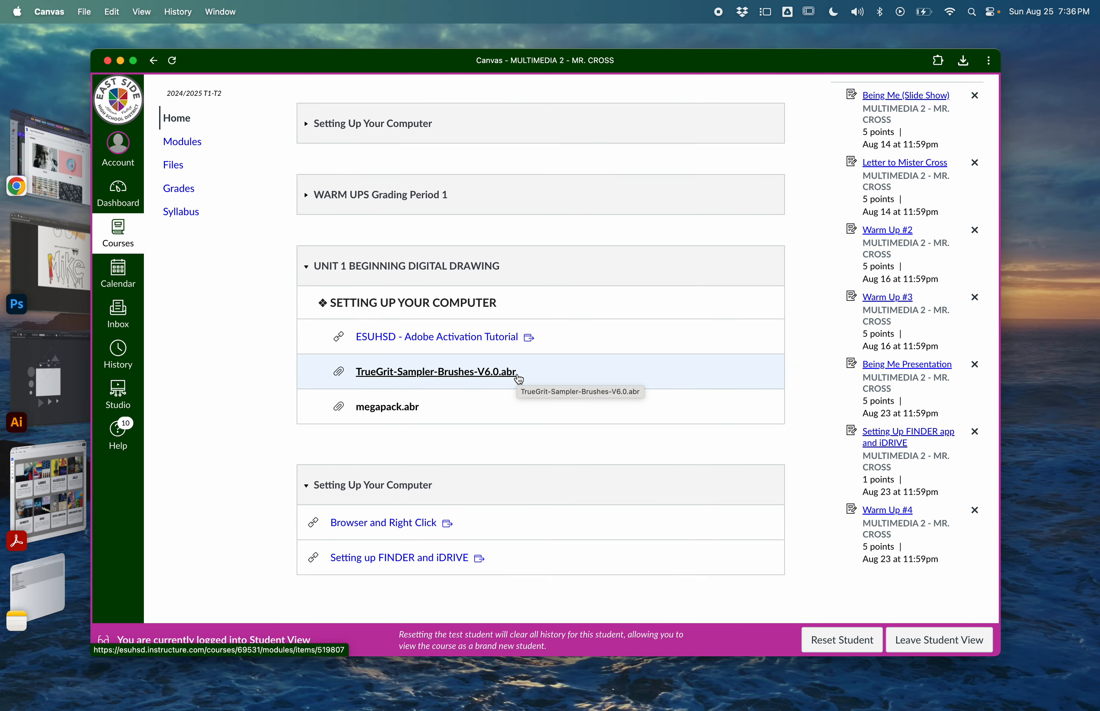
pyautogui.click(454, 377)
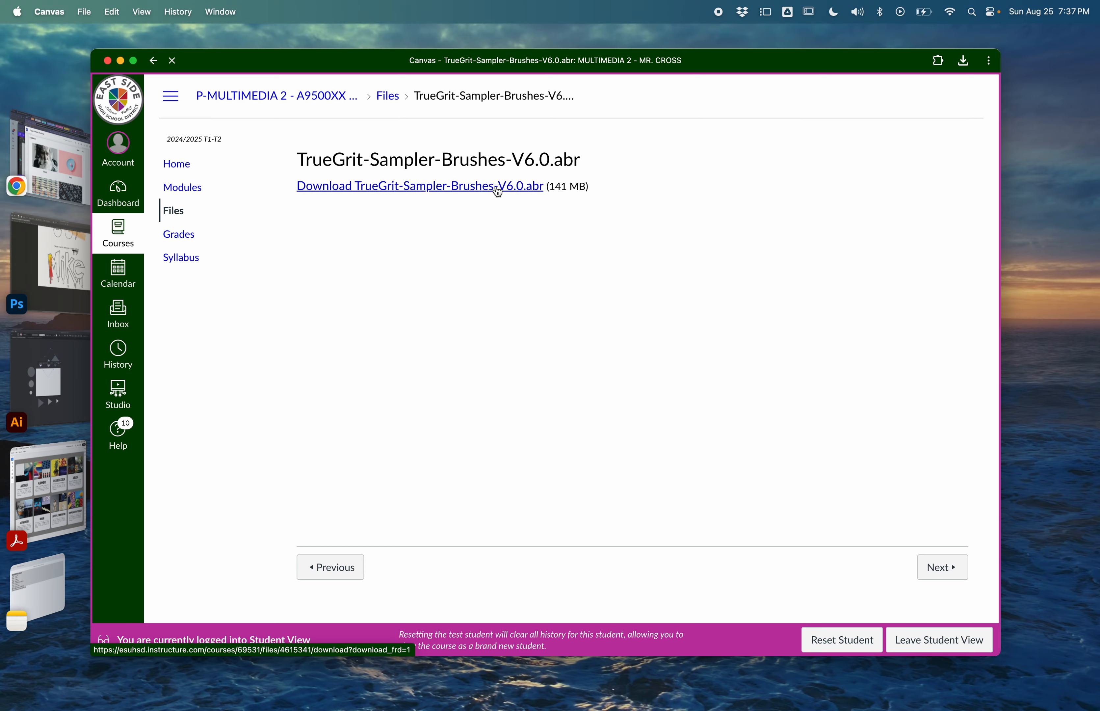
pyautogui.click(551, 174)
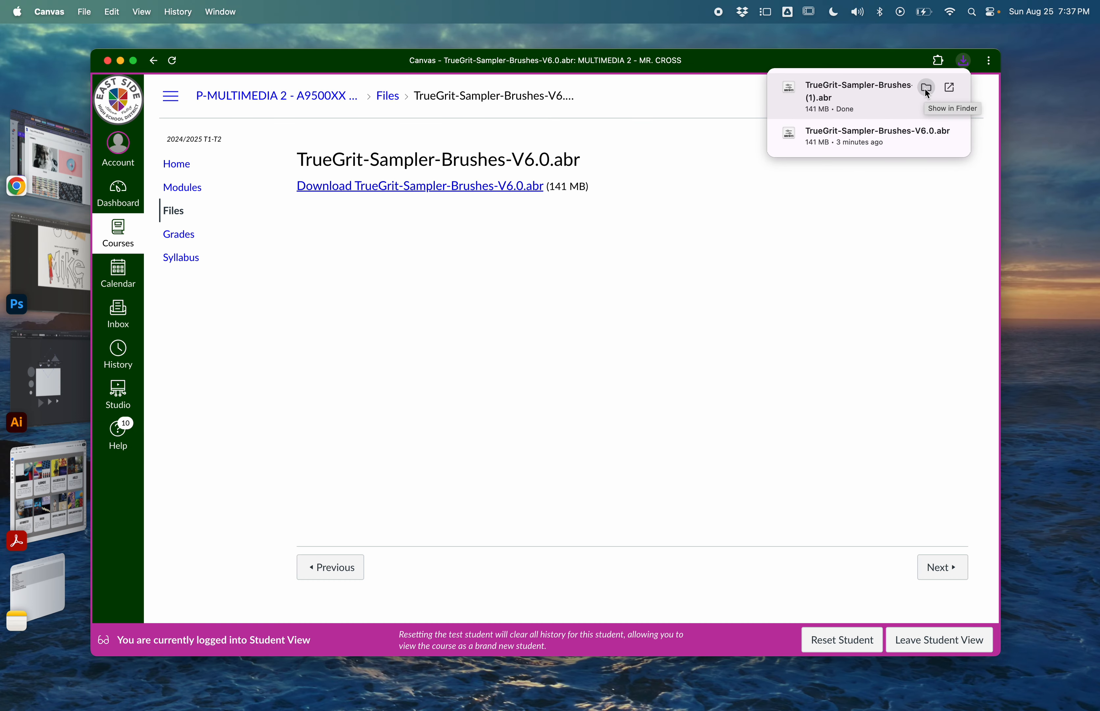
# Show the downloaded brush file in Finder and load TrueGrit-Sampler-Brushes-V6.0.abr into Photoshop
pyautogui.click(919, 89)
pyautogui.click(21, 386)
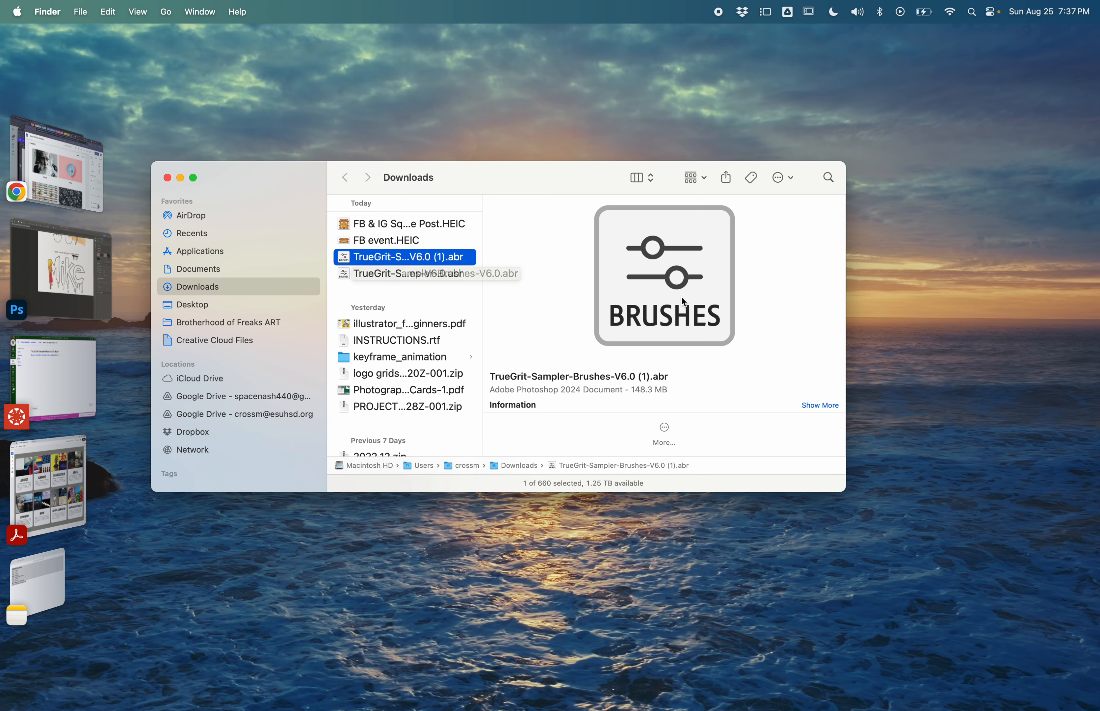
pyautogui.doubleClick(347, 276)
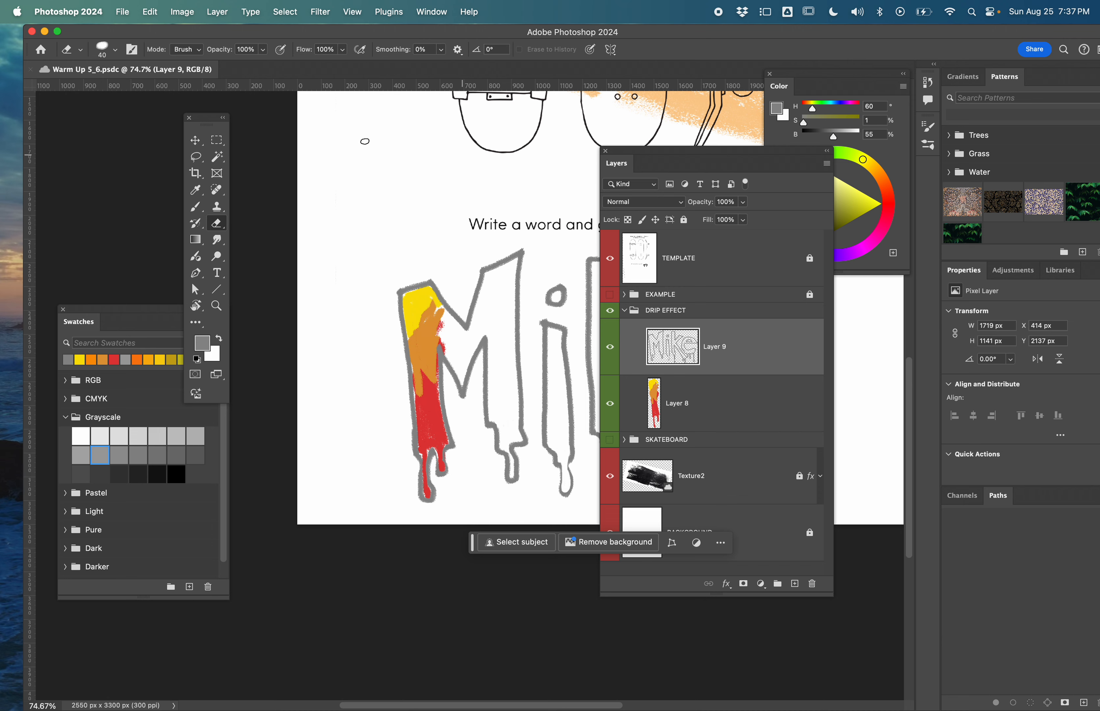
# Display the brush library, expand the TrueGrit-Sampler-Brushes-V6.0 2 folder and move the contextual task bar clear of the list
pyautogui.click(131, 49)
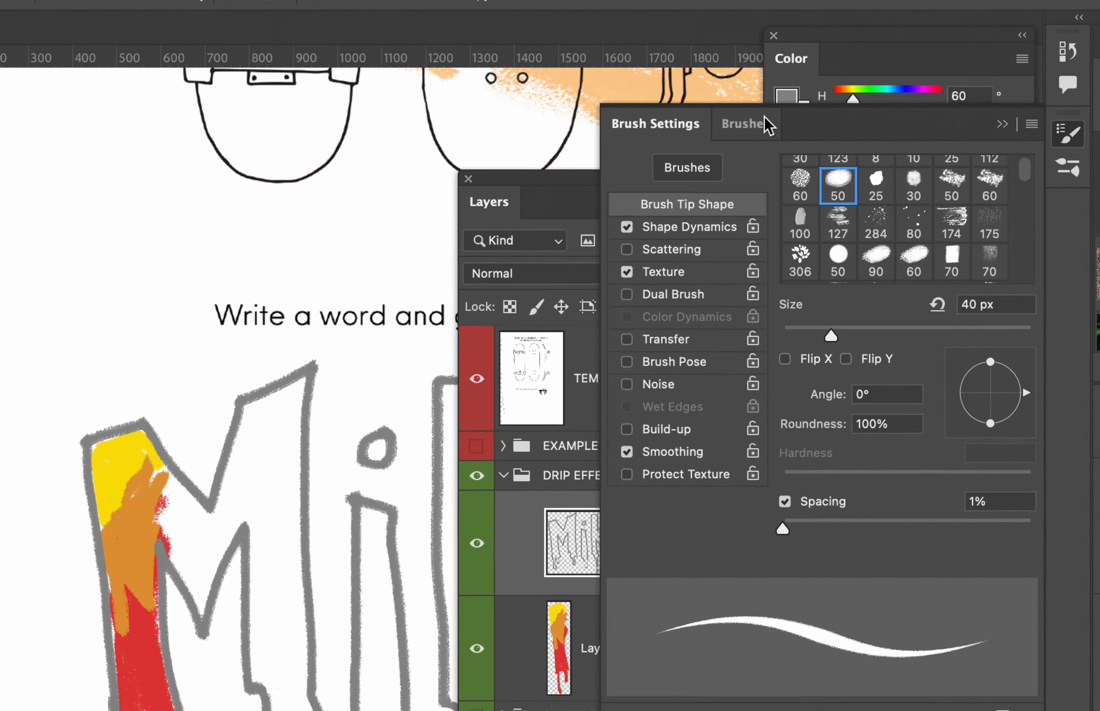
pyautogui.click(757, 122)
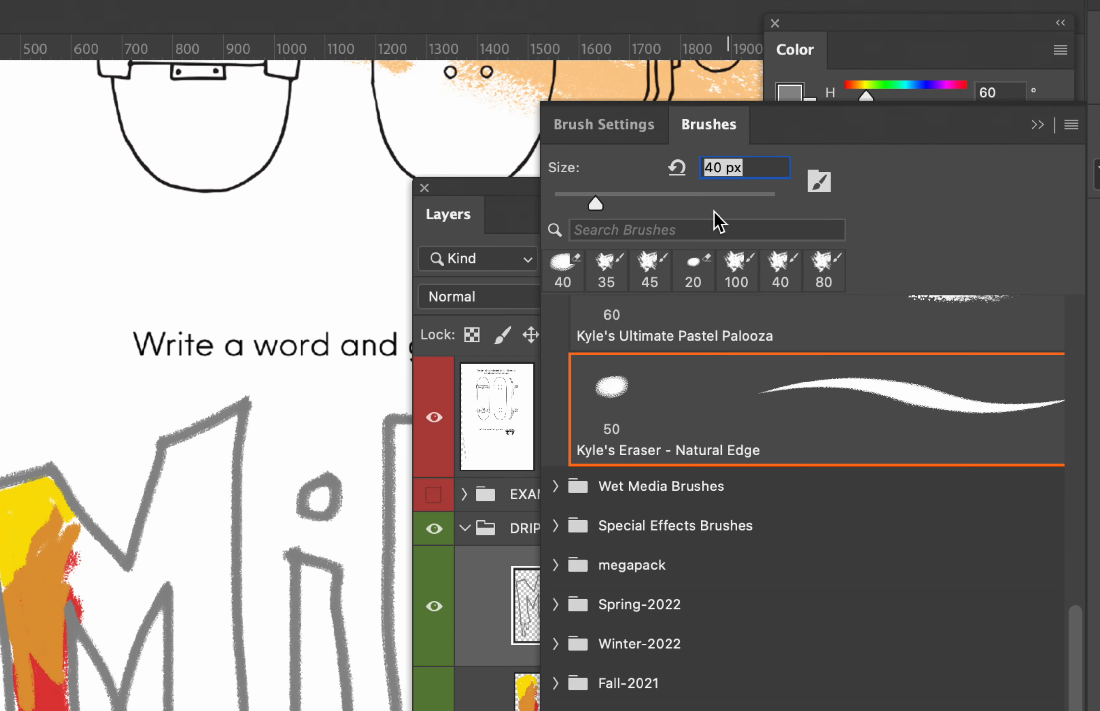
pyautogui.scroll(-2, 685, 494)
pyautogui.scroll(-2, 687, 498)
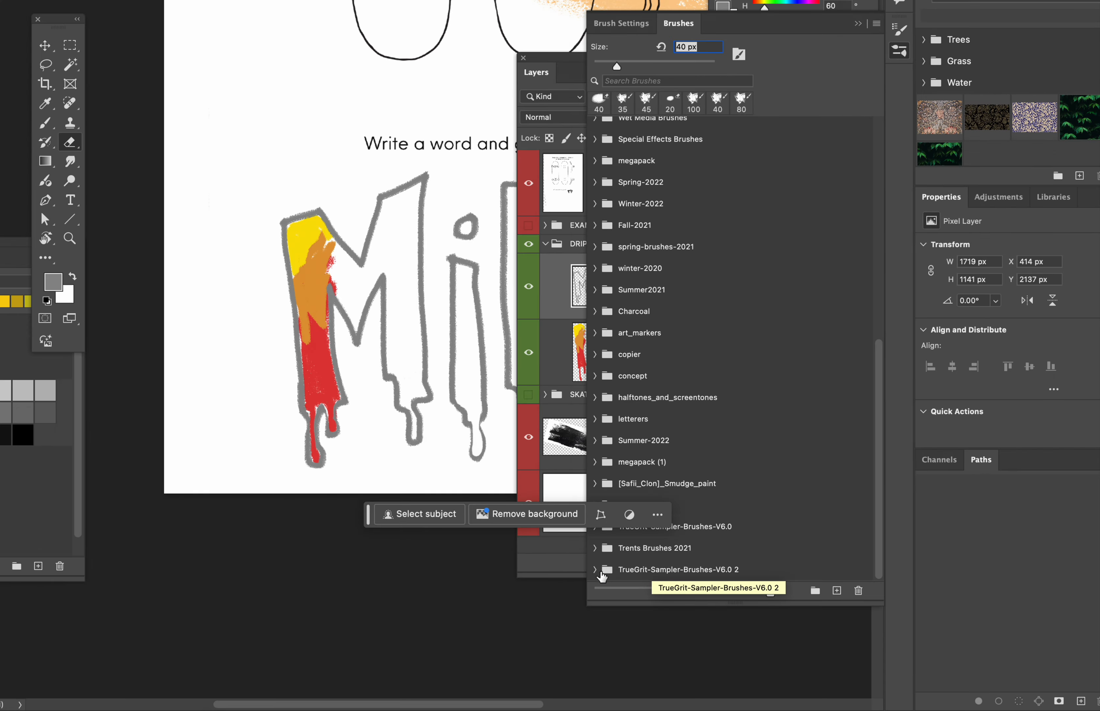
pyautogui.click(601, 575)
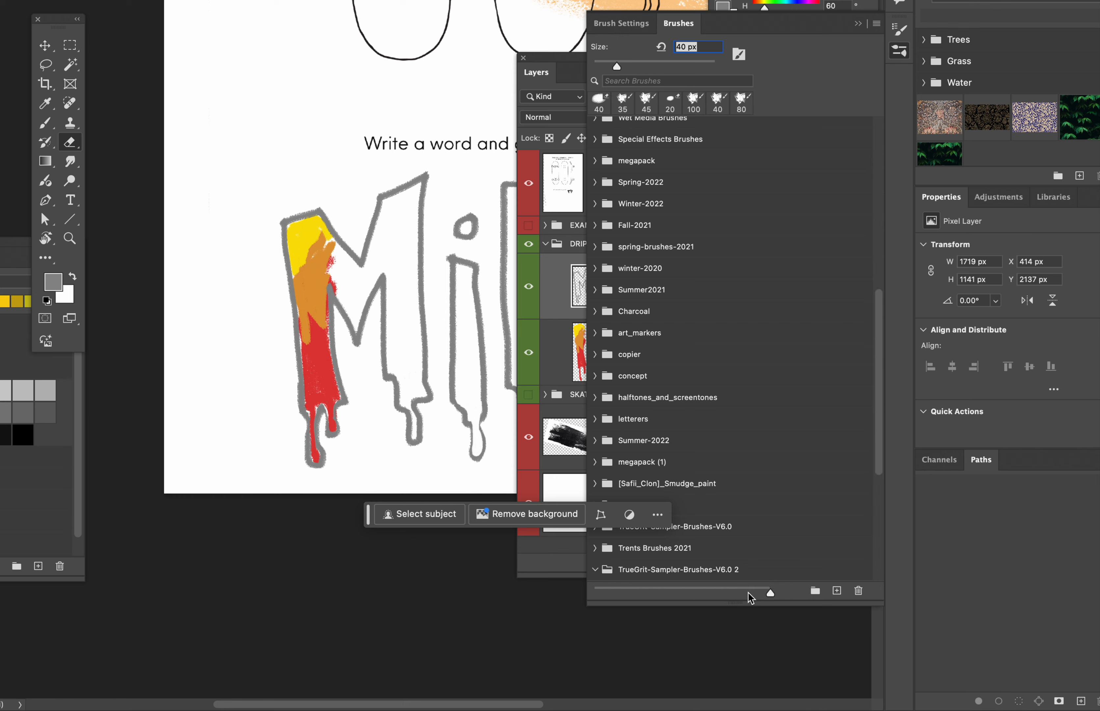
pyautogui.moveTo(876, 473); pyautogui.dragTo(862, 606)
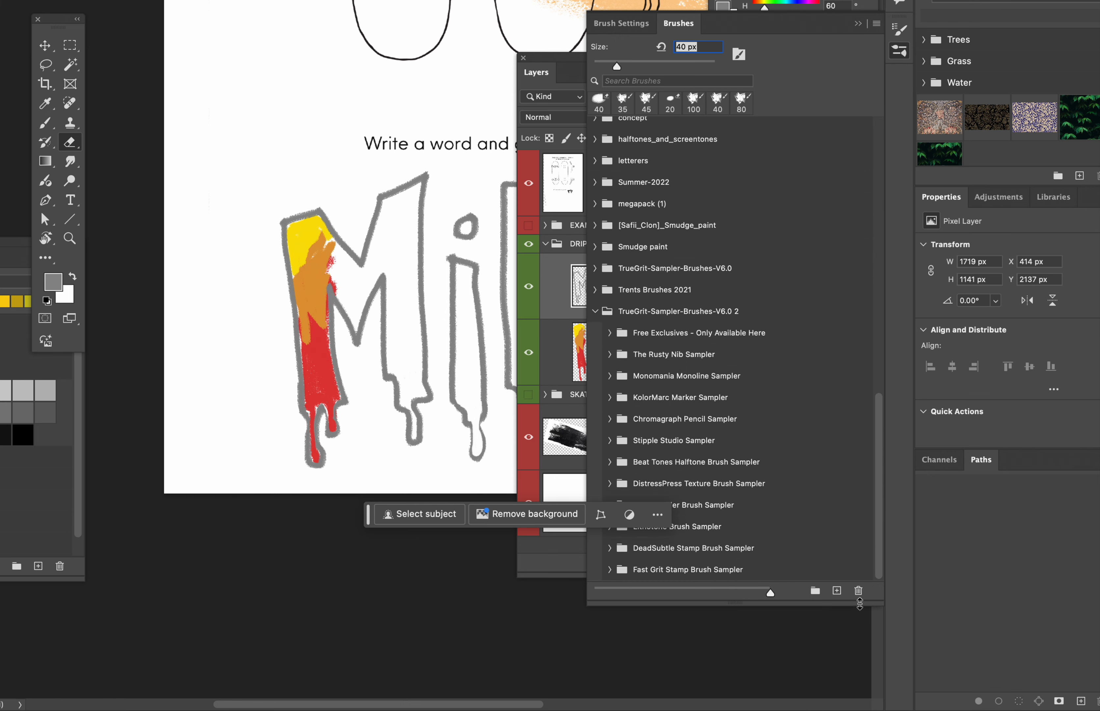
pyautogui.moveTo(368, 517); pyautogui.dragTo(204, 528)
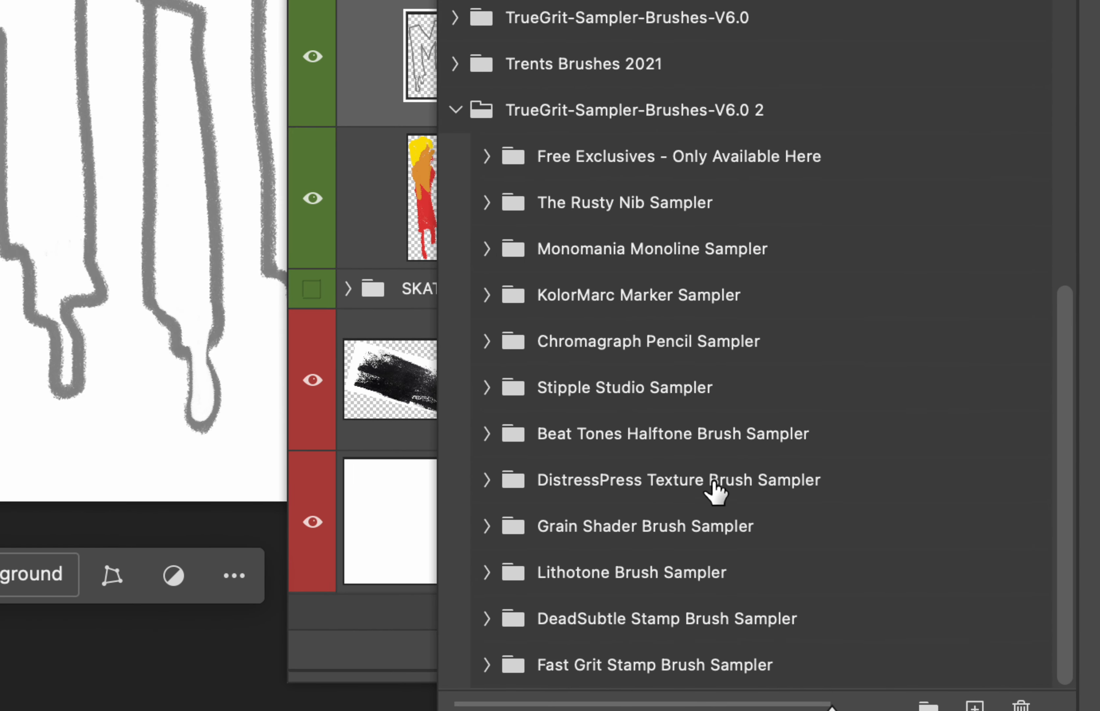
# Look through the brushes in the Free Exclusives - Only Available Here folder and collapse it again
pyautogui.click(486, 157)
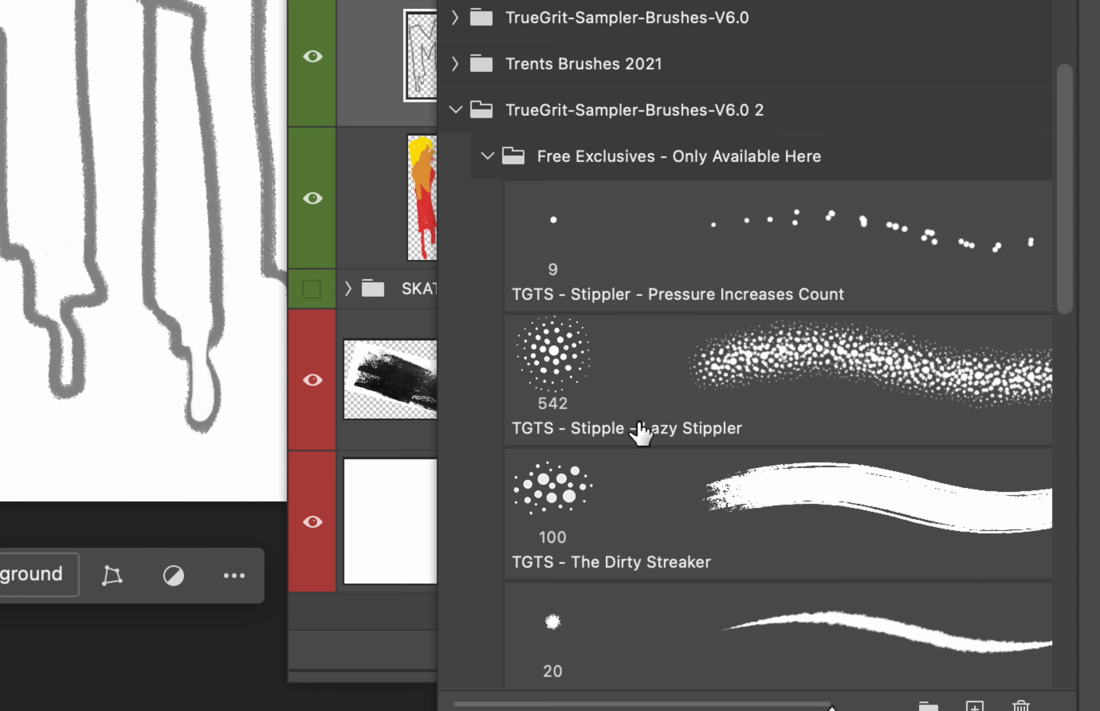
pyautogui.scroll(-4, 640, 432)
pyautogui.scroll(-8, 641, 432)
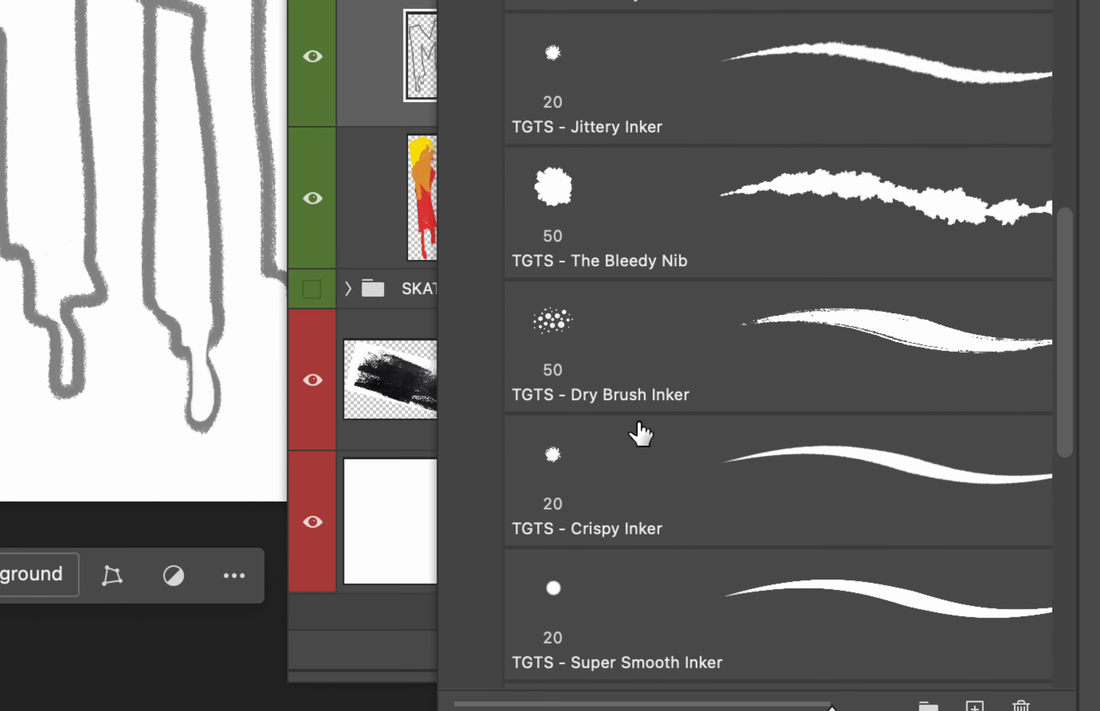
pyautogui.scroll(-8, 641, 432)
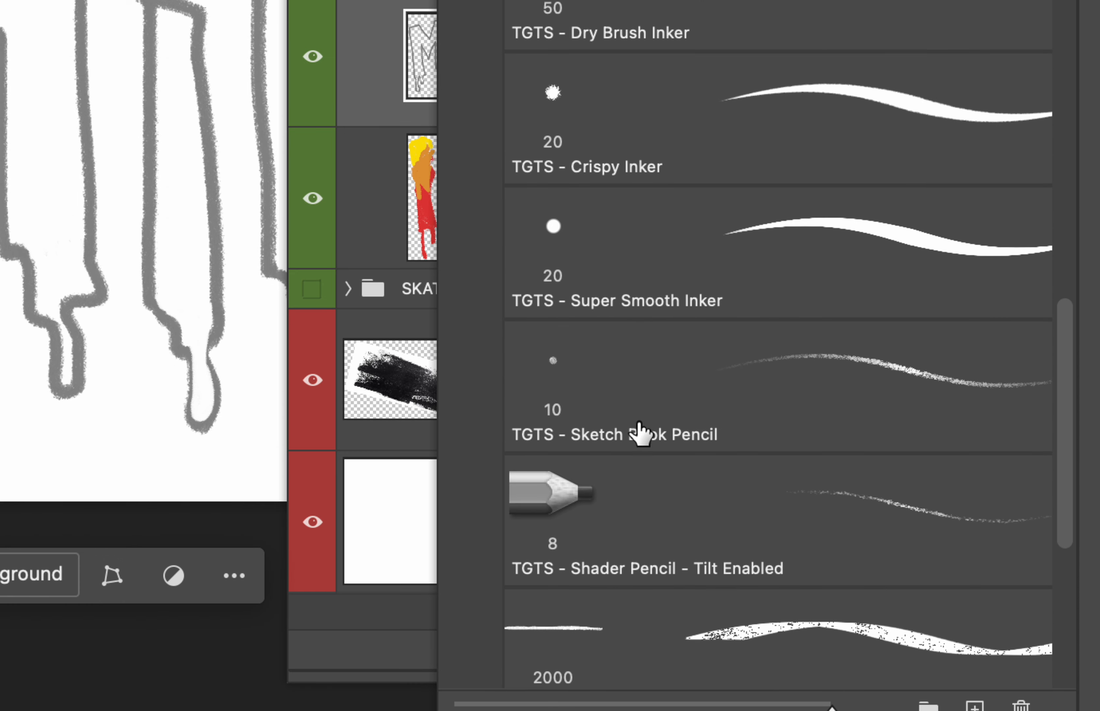
pyautogui.scroll(-3, 640, 432)
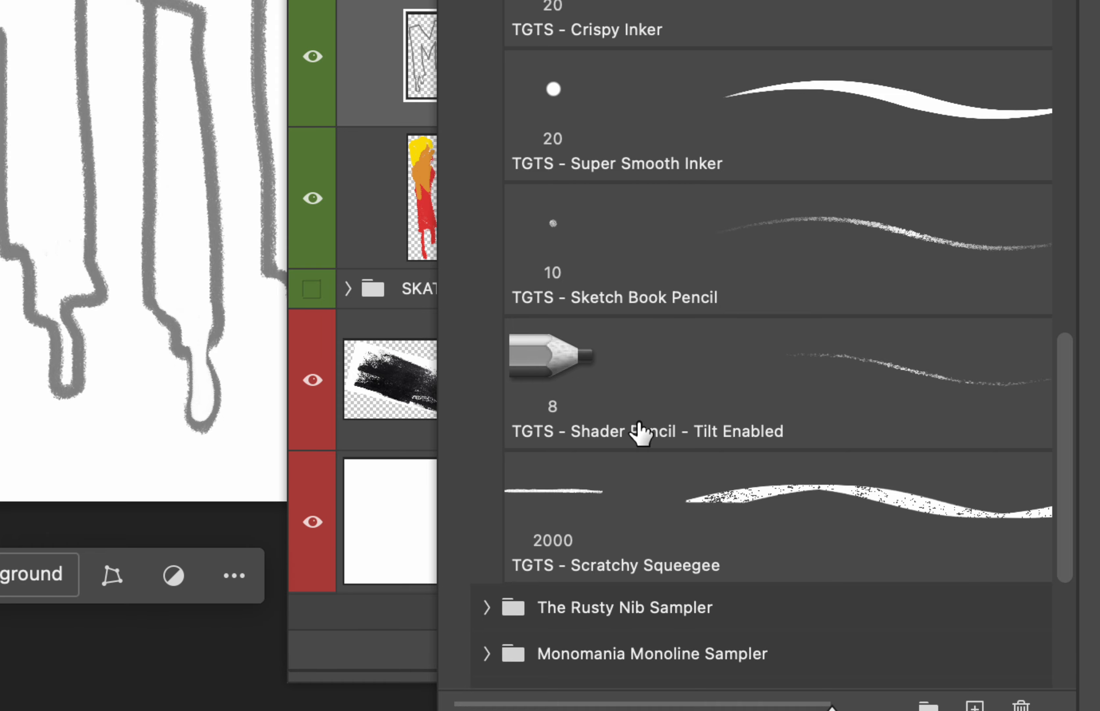
pyautogui.scroll(-2, 642, 434)
pyautogui.scroll(20, 640, 432)
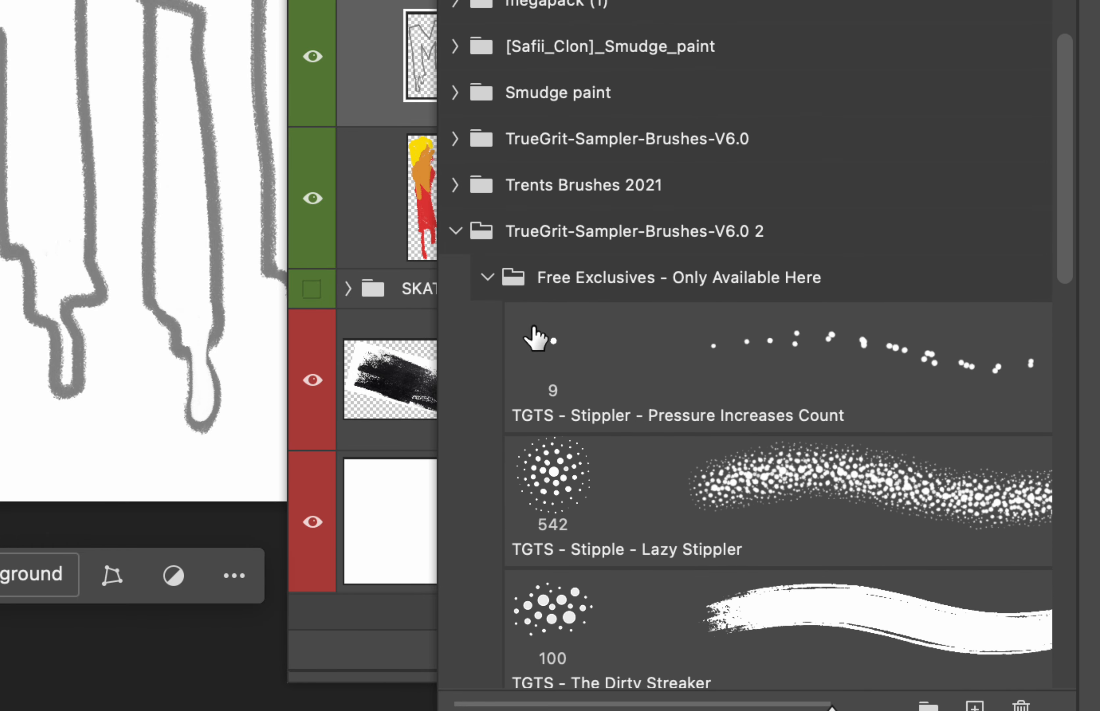
pyautogui.click(486, 278)
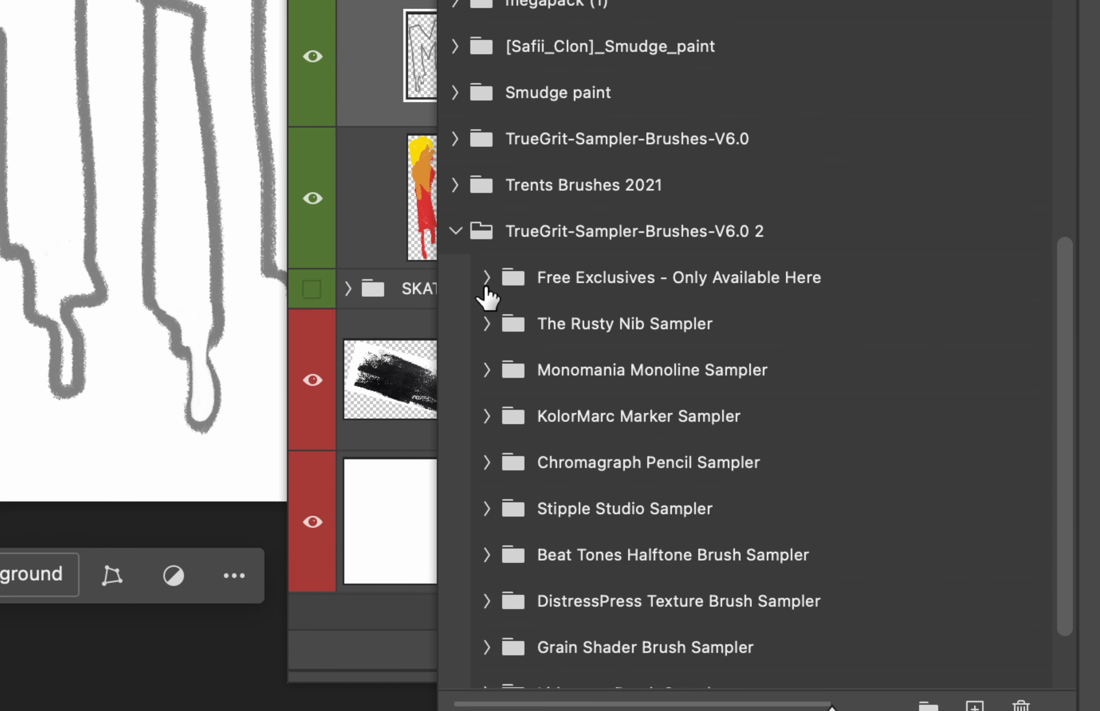
# Examine the brushes in The Rusty Nib Sampler and KolorMarc Marker Sampler folders, collapsing each one after viewing
pyautogui.click(485, 324)
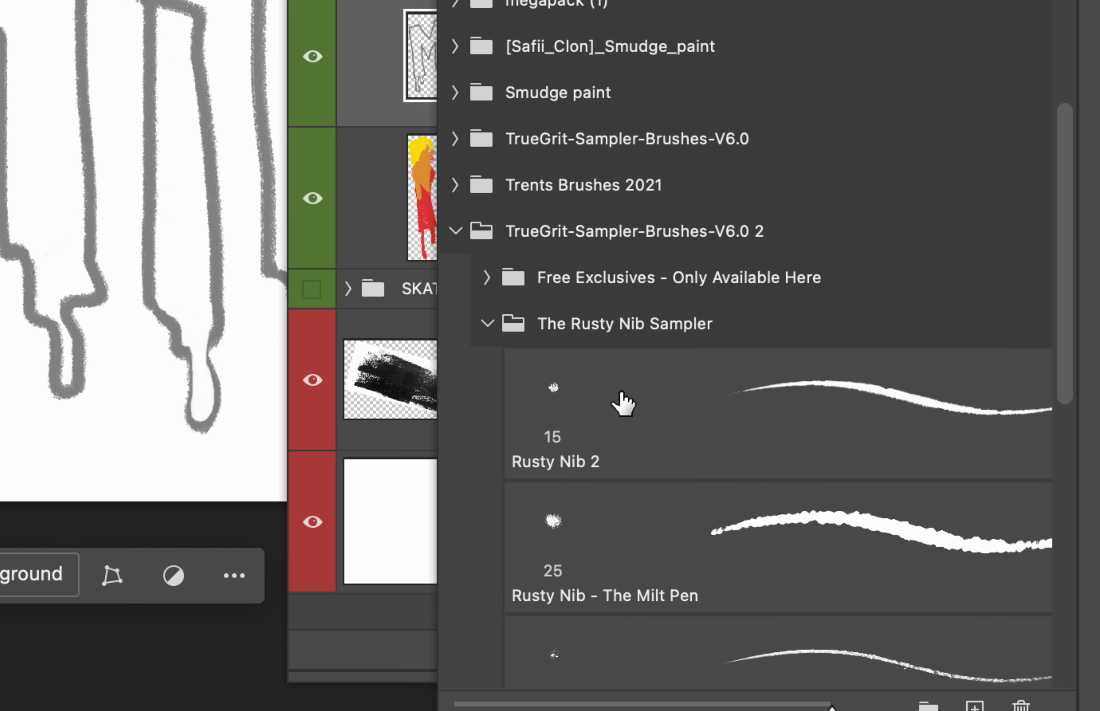
pyautogui.scroll(-10, 620, 401)
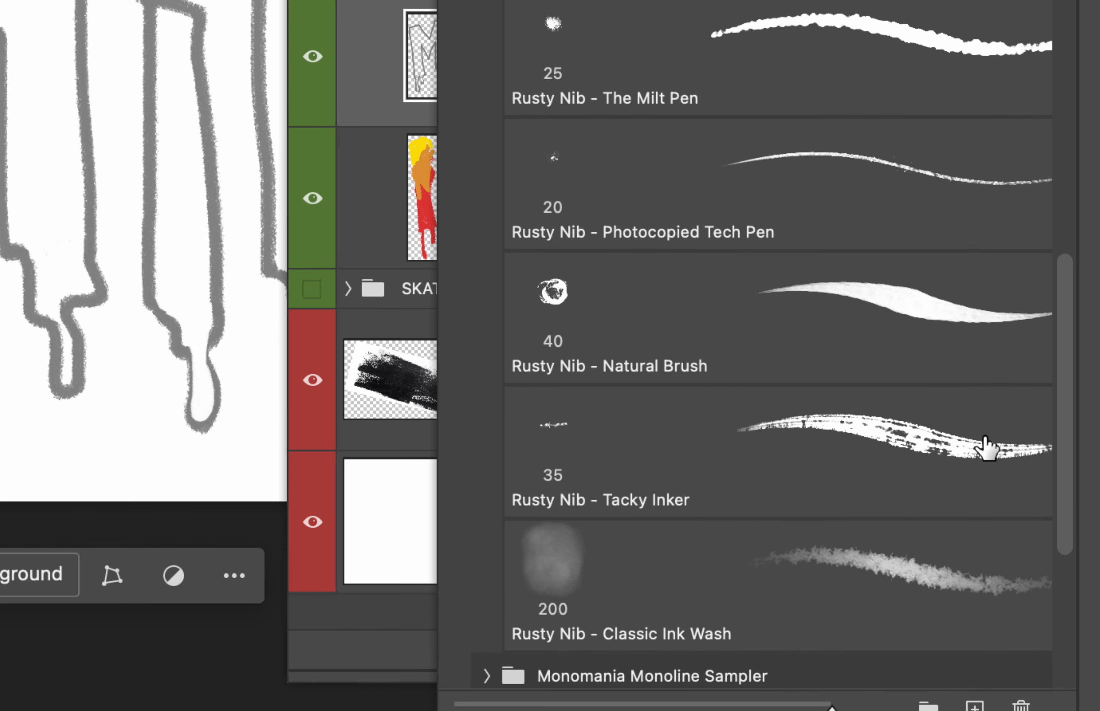
pyautogui.scroll(3, 961, 432)
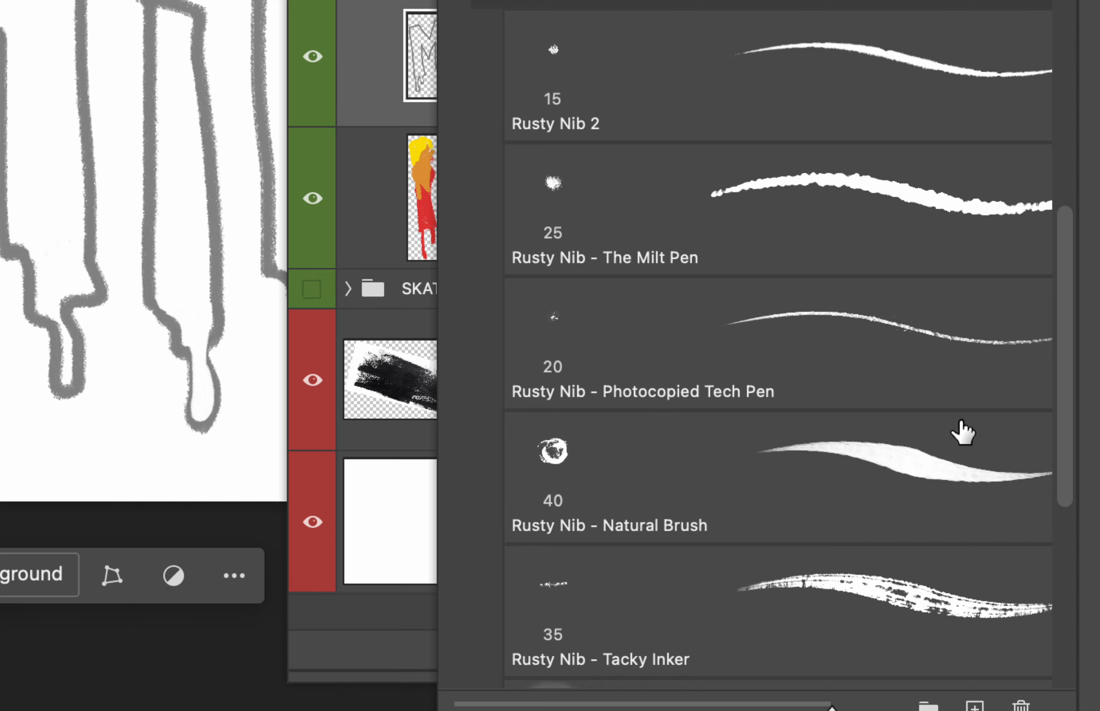
pyautogui.scroll(-7, 961, 433)
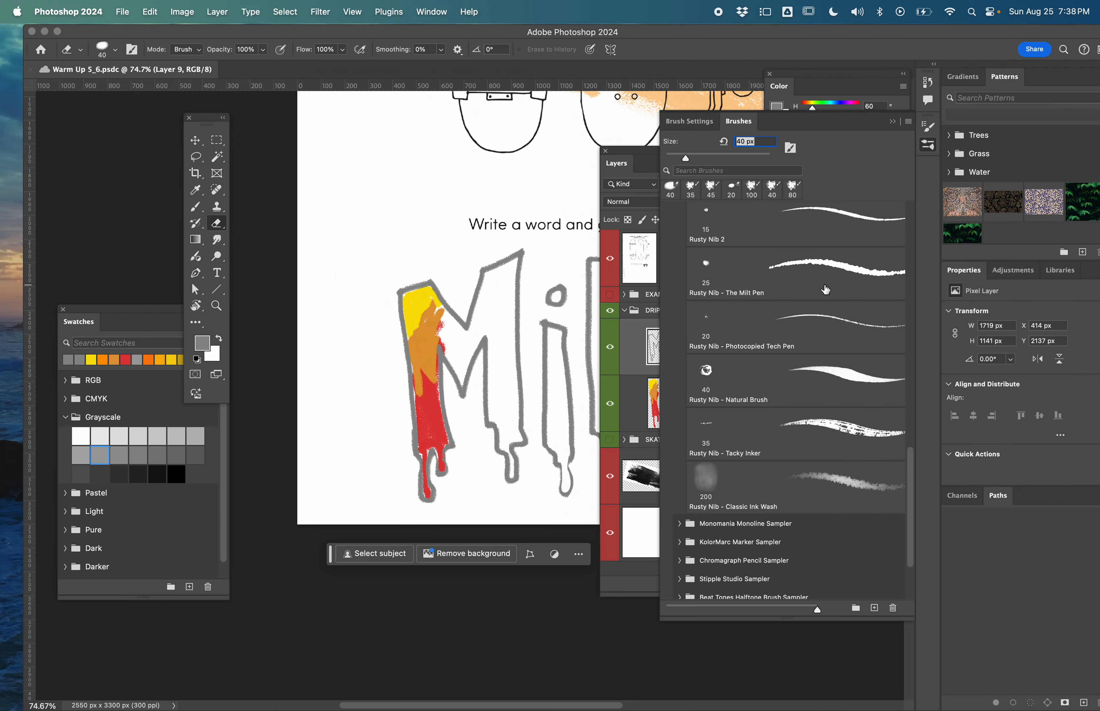
pyautogui.scroll(3, 826, 289)
pyautogui.click(678, 281)
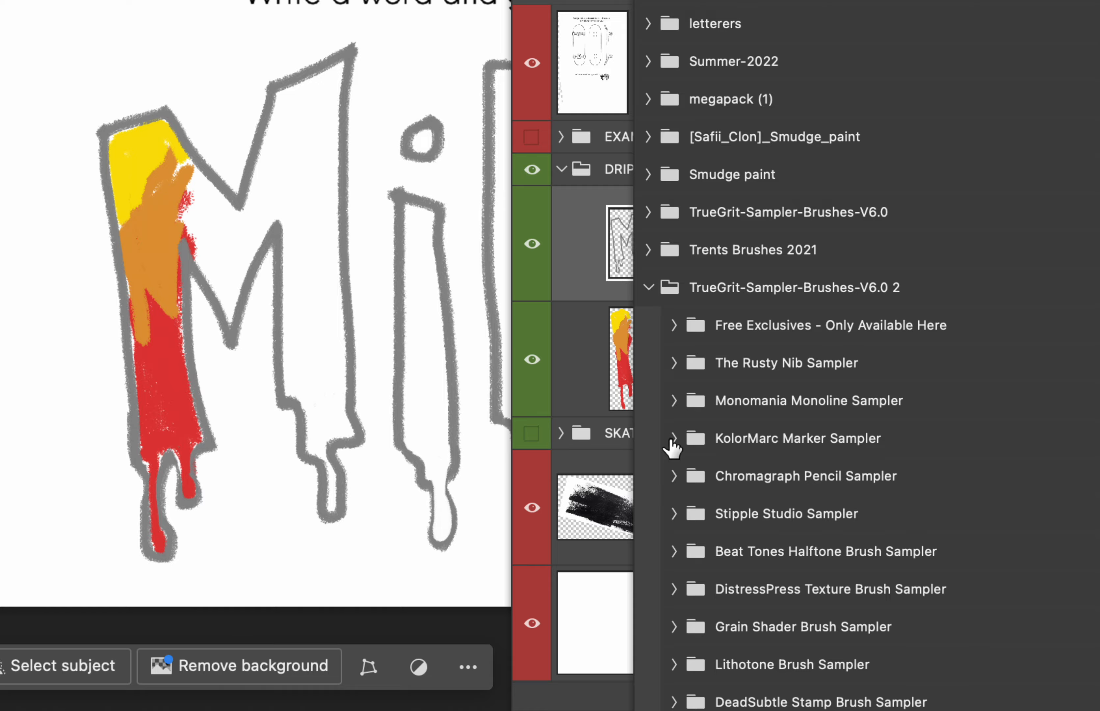
pyautogui.click(673, 439)
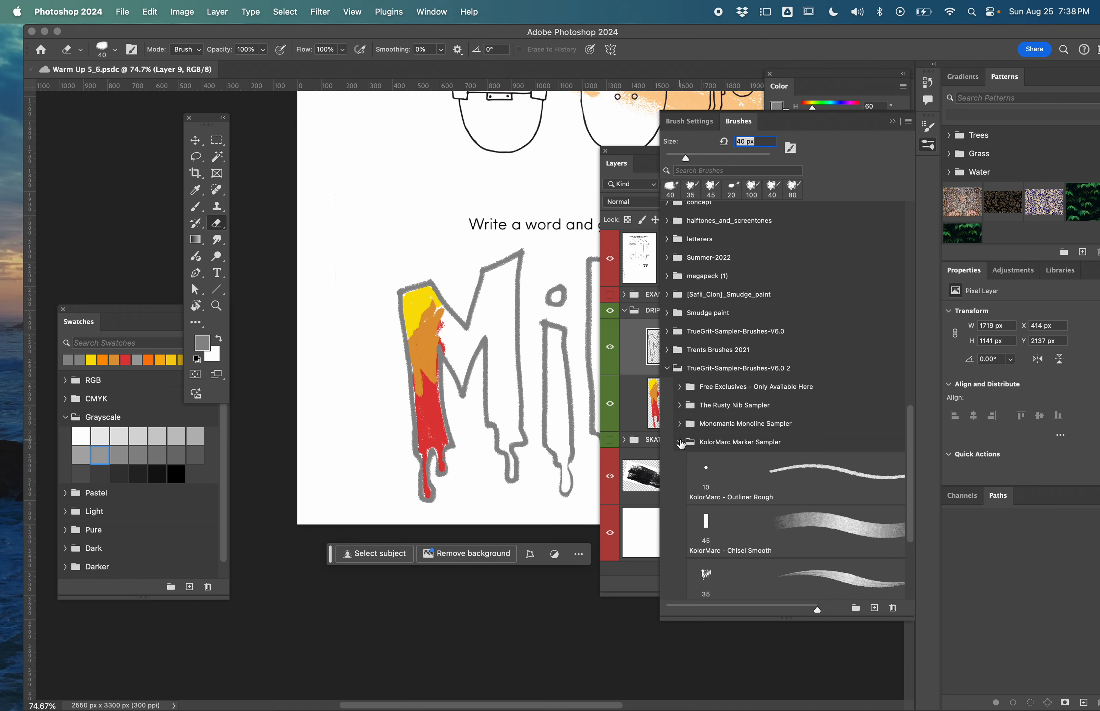
pyautogui.click(680, 442)
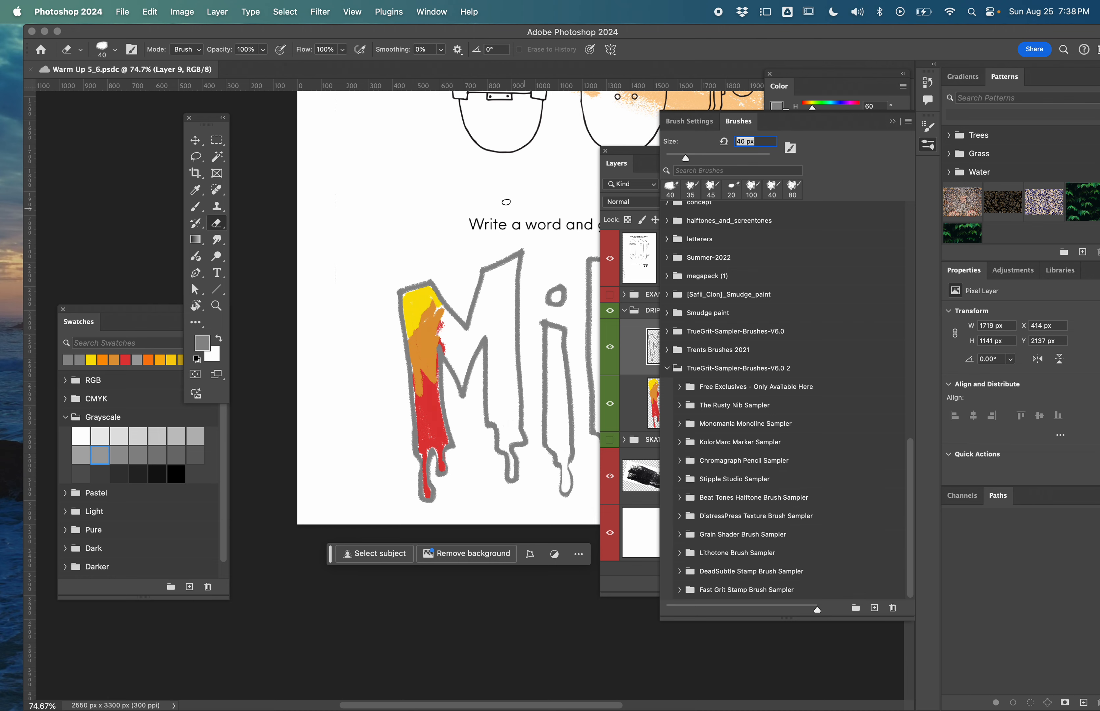
# Open Skull line Art.psdc from the cloud documents
pyautogui.click(82, 11)
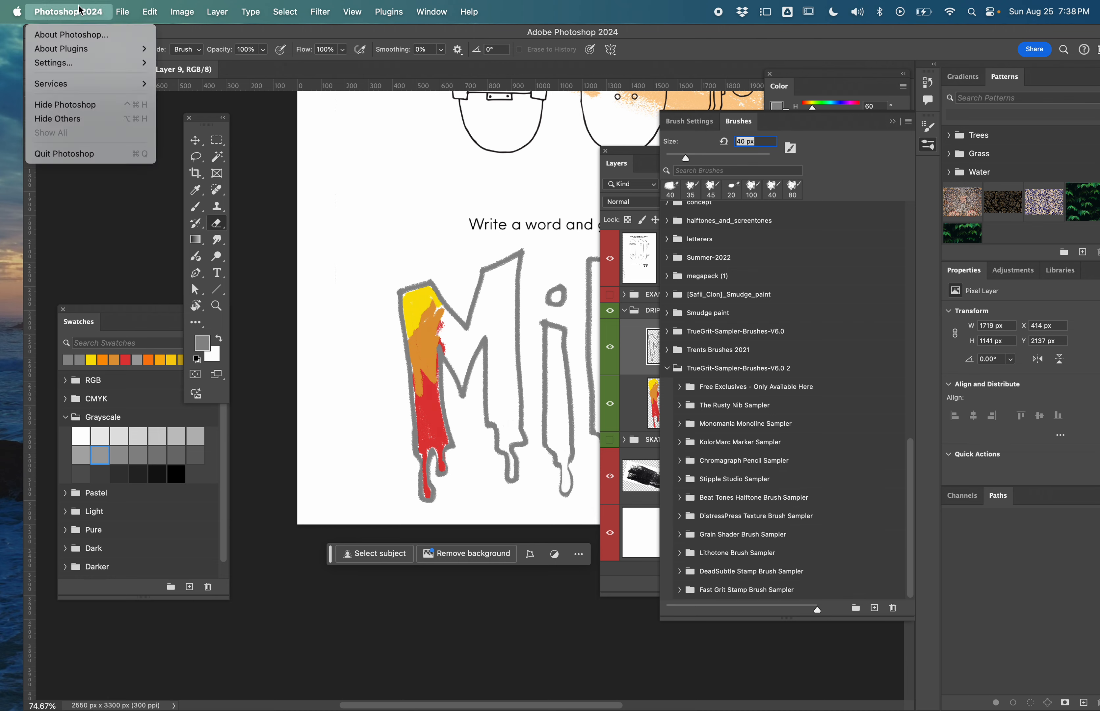
pyautogui.moveTo(122, 11)
pyautogui.moveTo(137, 80)
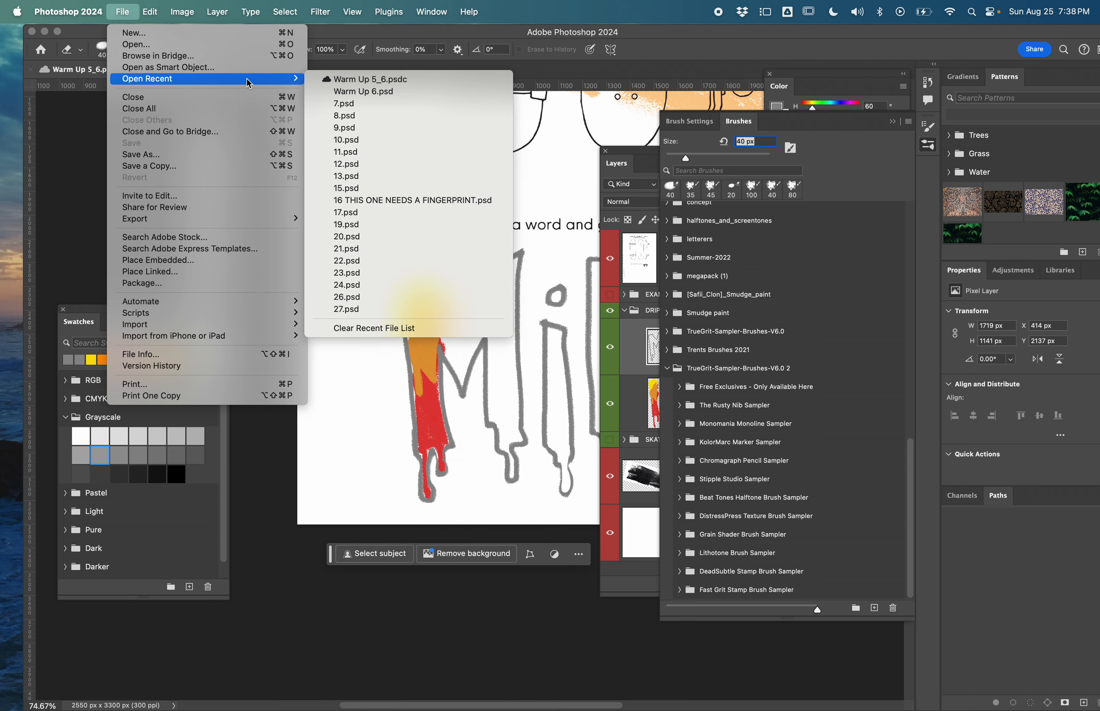
pyautogui.click(159, 45)
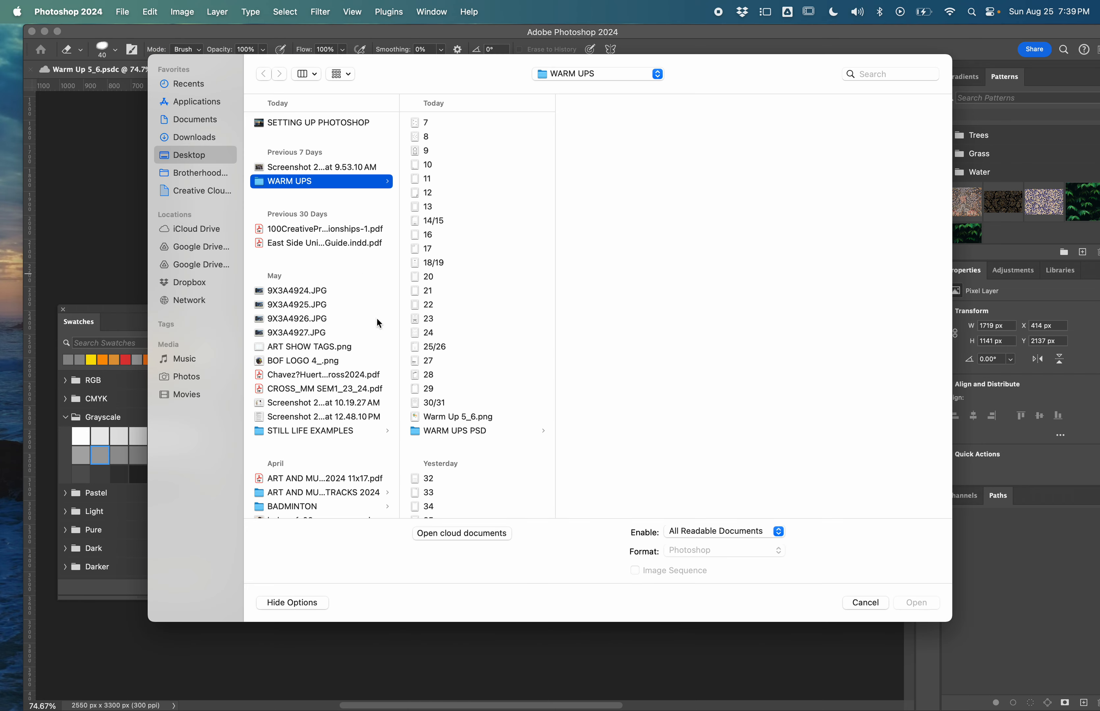
pyautogui.click(469, 538)
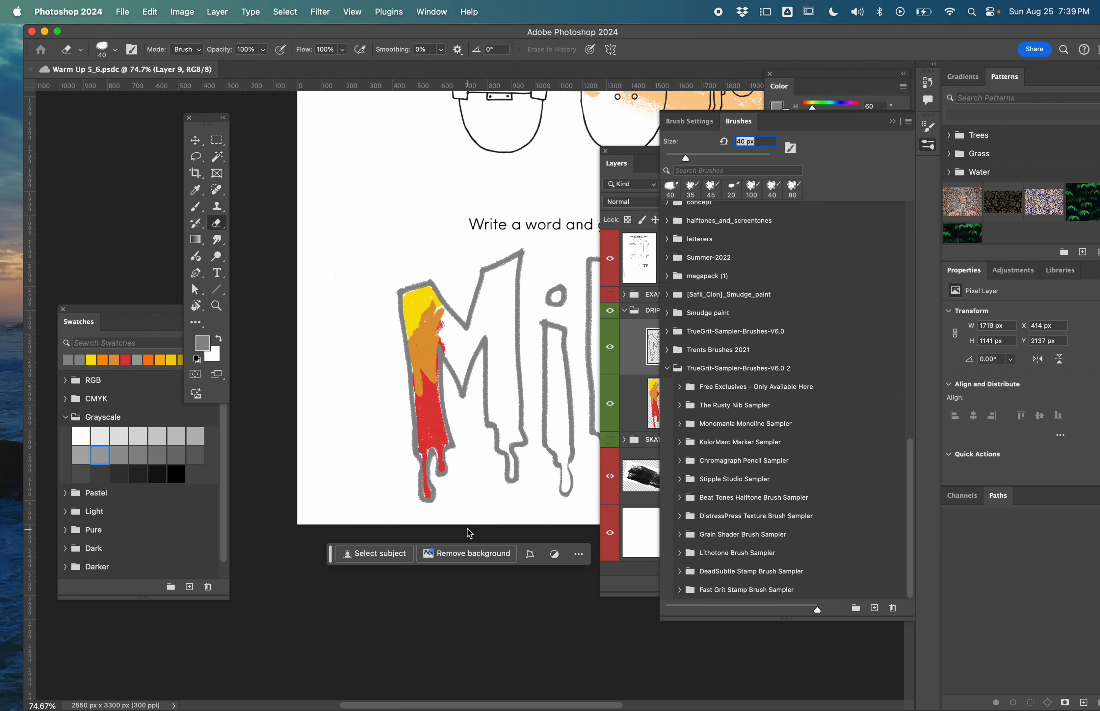
pyautogui.click(706, 317)
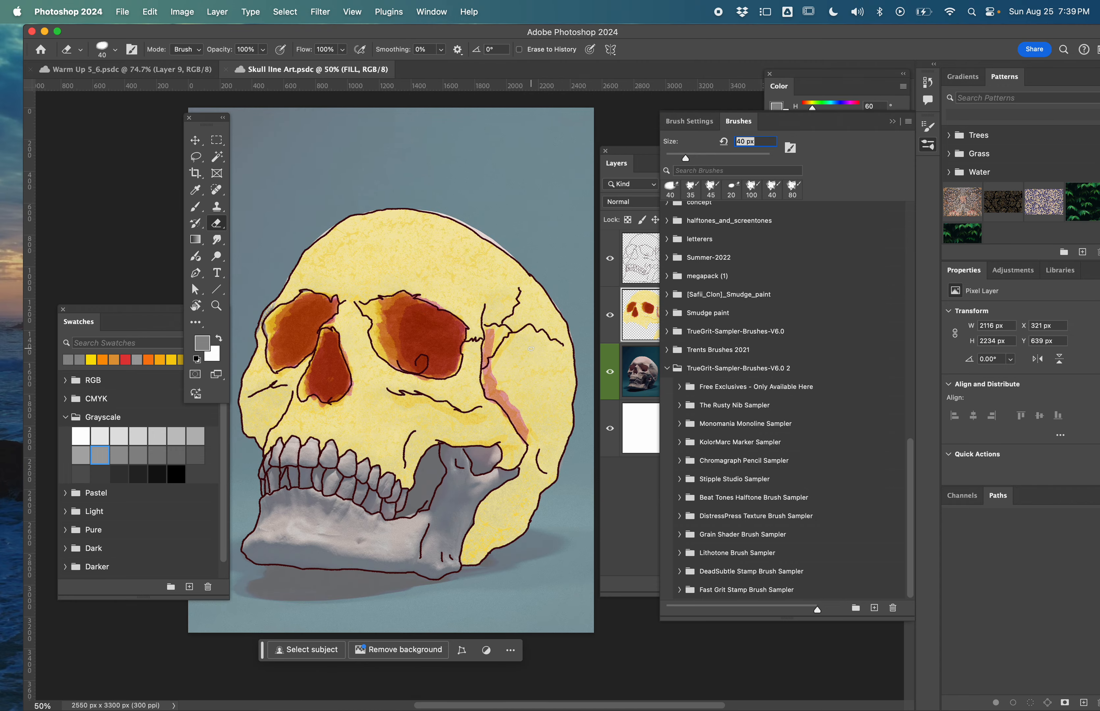
# Examine the marker texture and layered shading in the skull's eye sockets up close
pyautogui.scroll(10, 441, 328)
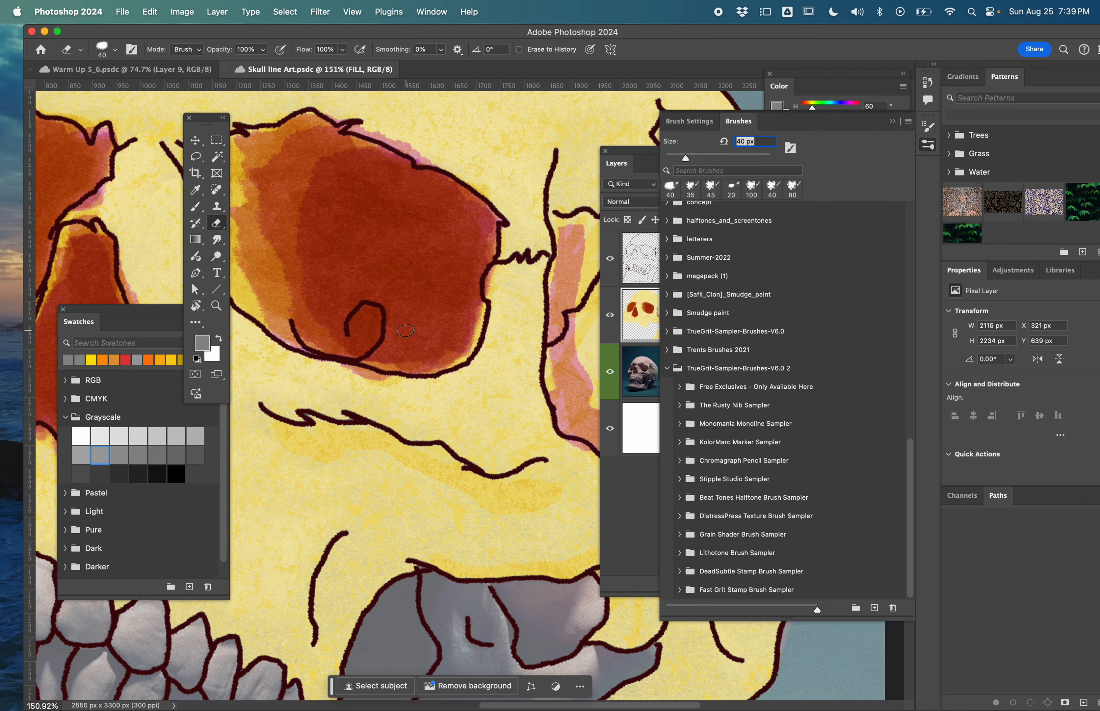
pyautogui.scroll(3, 319, 250)
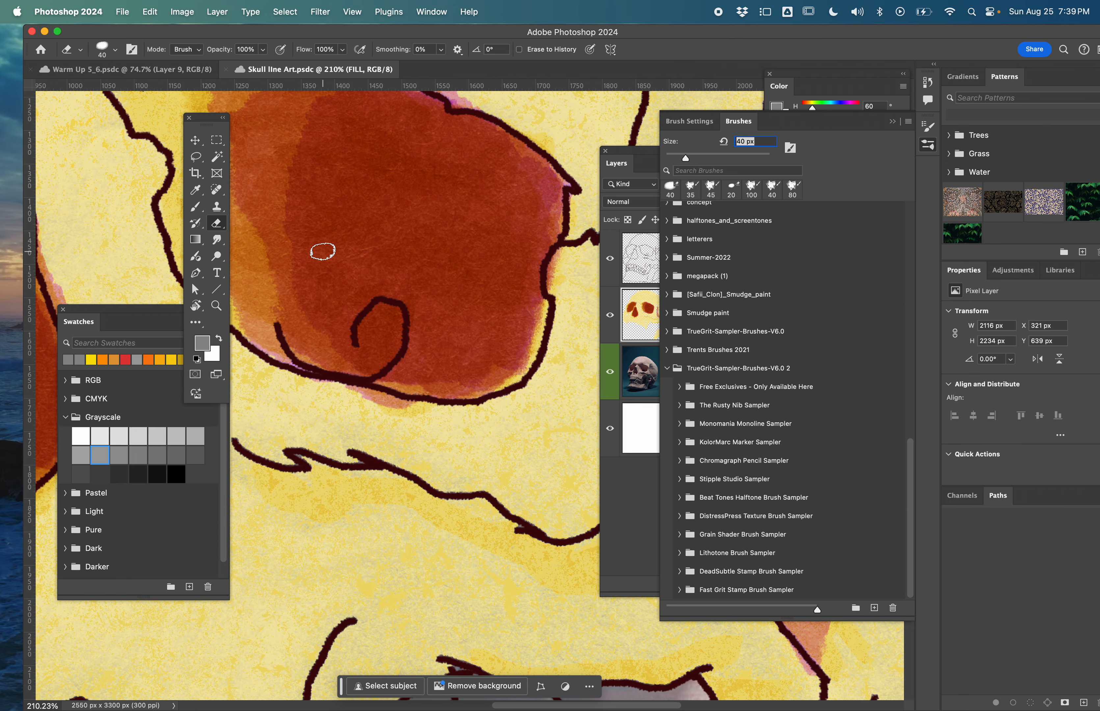
pyautogui.scroll(2, 323, 251)
pyautogui.scroll(3, 407, 250)
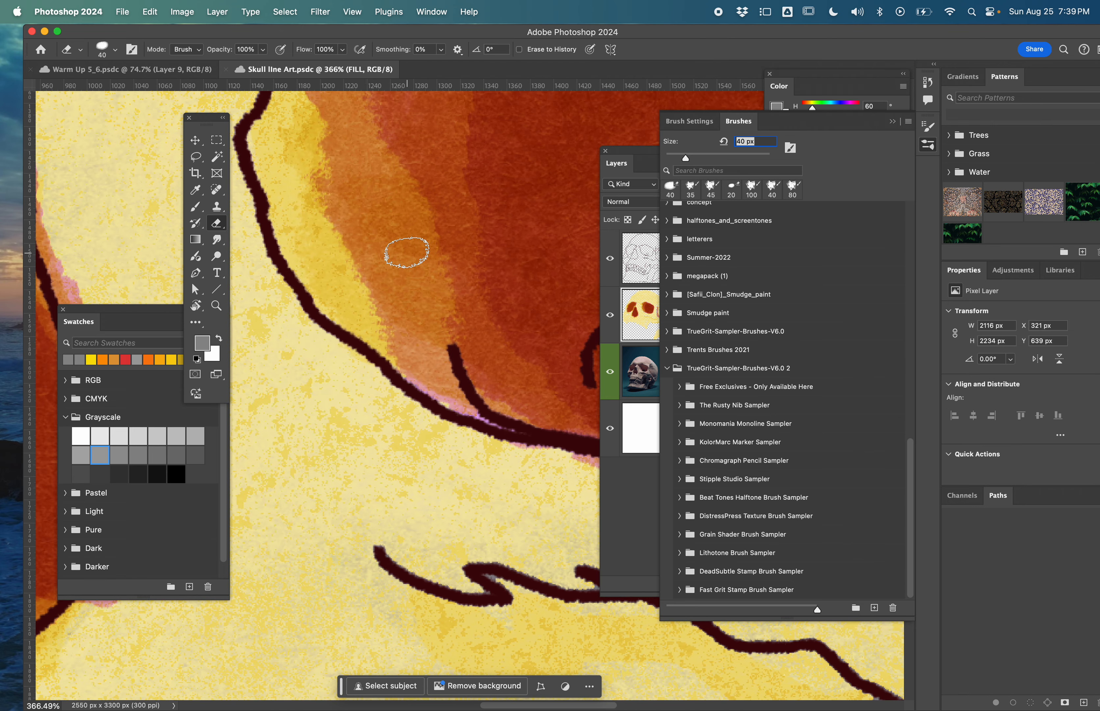
pyautogui.scroll(-6, 430, 234)
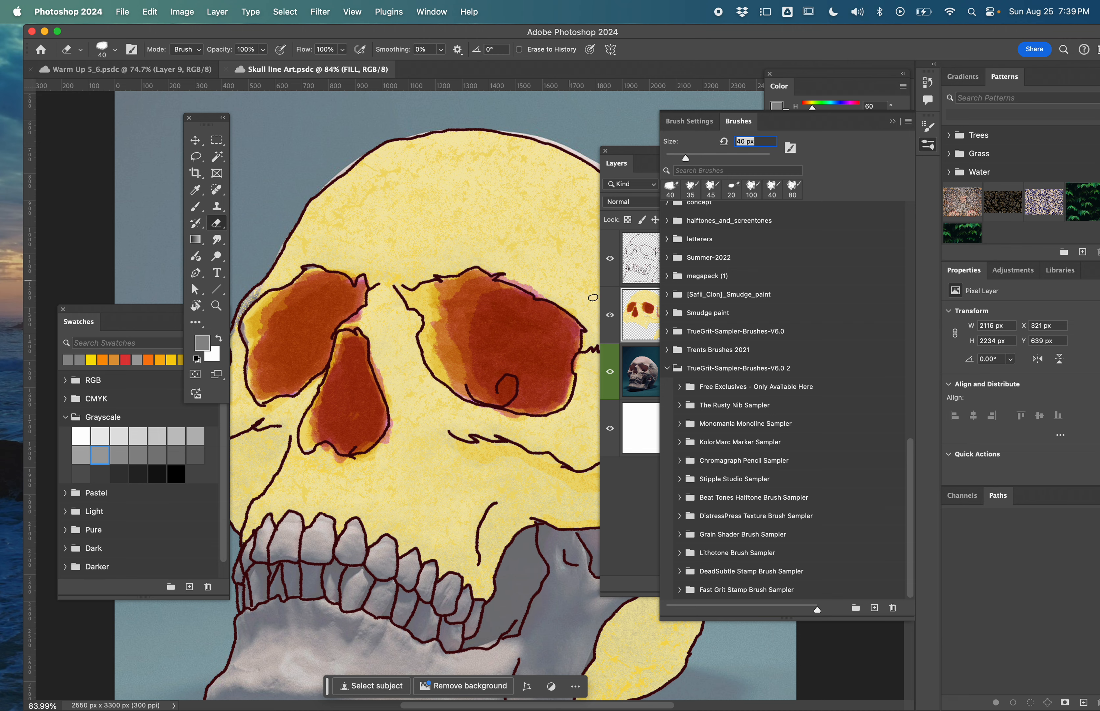
# Hide the TEMPLATE layer to view the line art and fill on white, and show it again
pyautogui.click(611, 373)
pyautogui.hscroll(5, 553, 392)
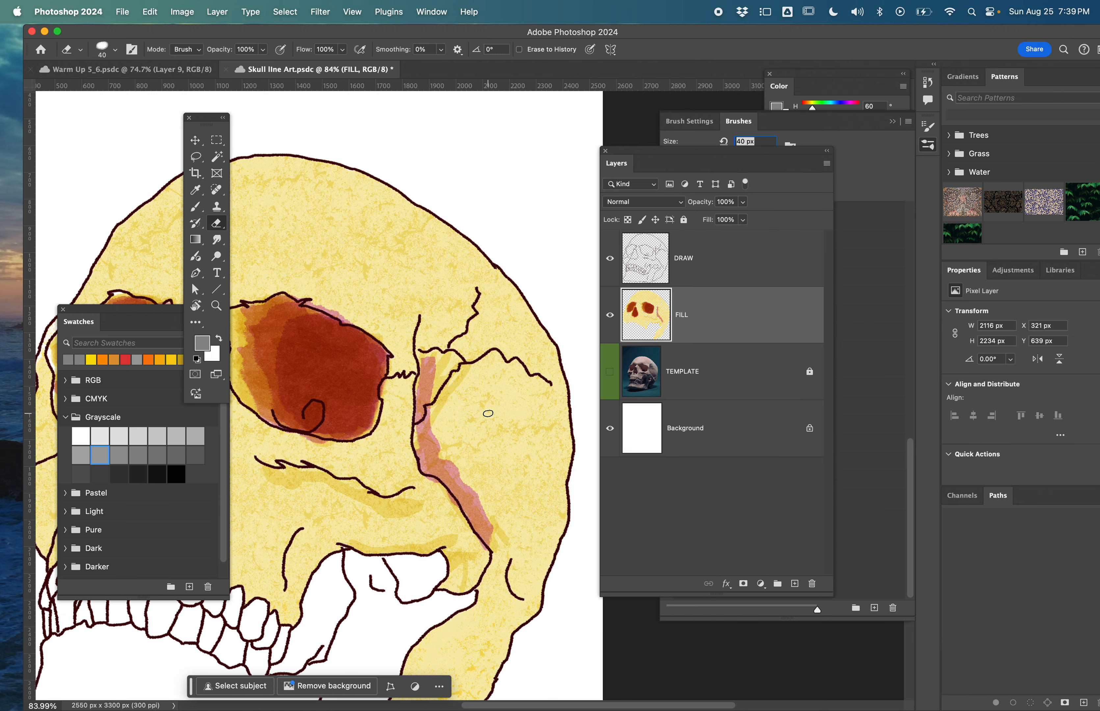
pyautogui.click(611, 377)
pyautogui.click(610, 377)
pyautogui.click(610, 377)
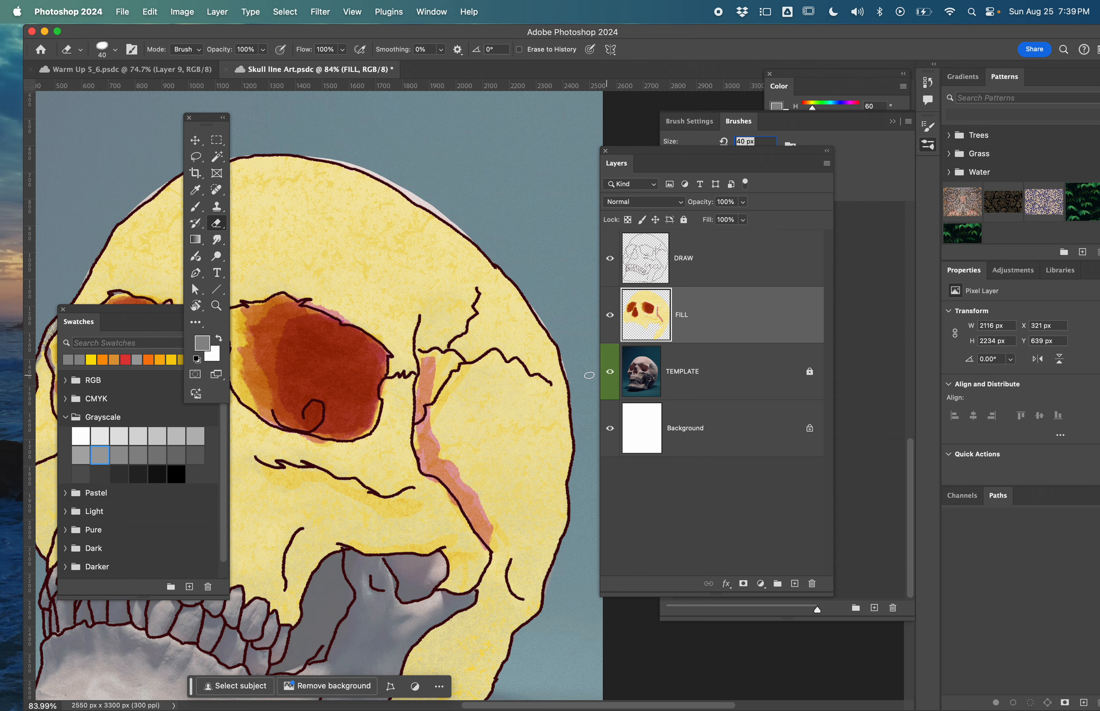
# Activate the Brush tool, move the Layers panel clear of the brush list and choose KolorMarc - Chisel Smooth from the KolorMarc Marker Sampler
pyautogui.scroll(-10, 589, 375)
pyautogui.hscroll(-10, 589, 375)
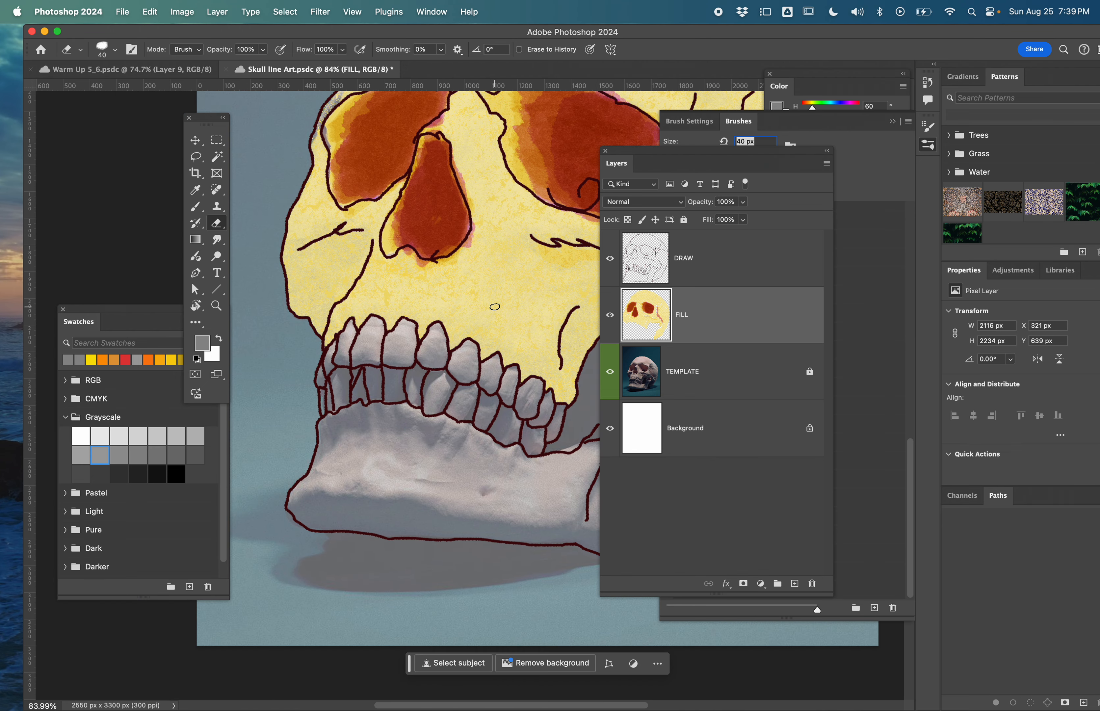
pyautogui.click(194, 209)
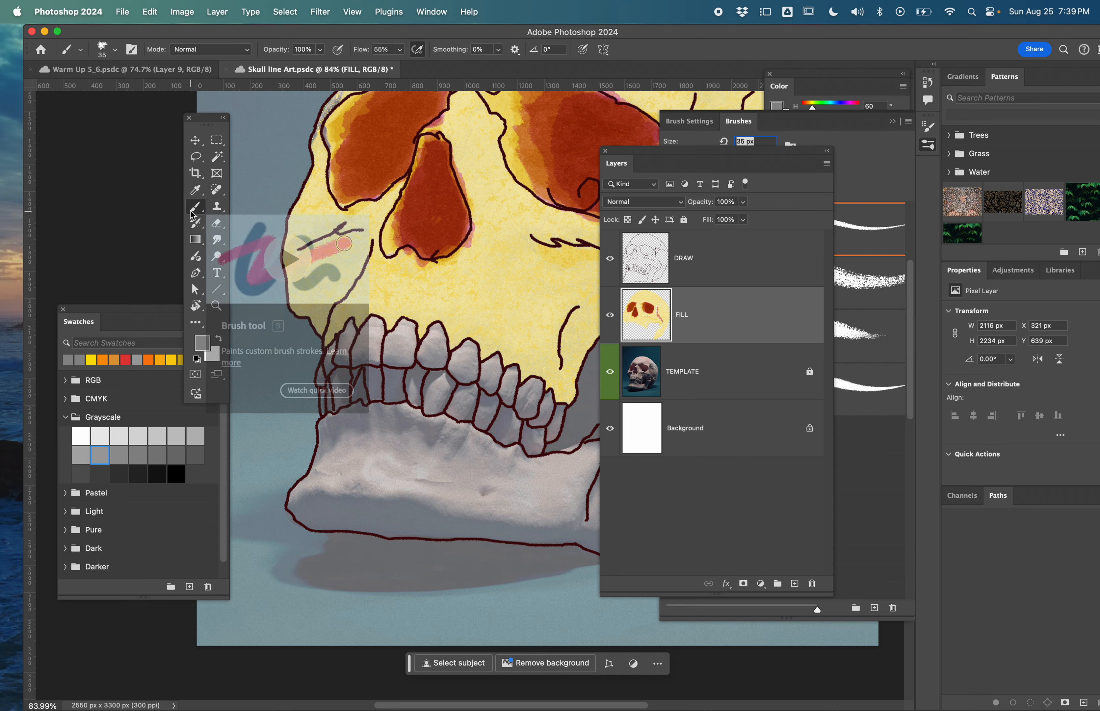
pyautogui.moveTo(719, 162)
pyautogui.mouseDown()
pyautogui.moveTo(665, 434)
pyautogui.moveTo(702, 385)
pyautogui.moveTo(600, 424)
pyautogui.moveTo(455, 373)
pyautogui.mouseUp()
pyautogui.scroll(-5, 729, 431)
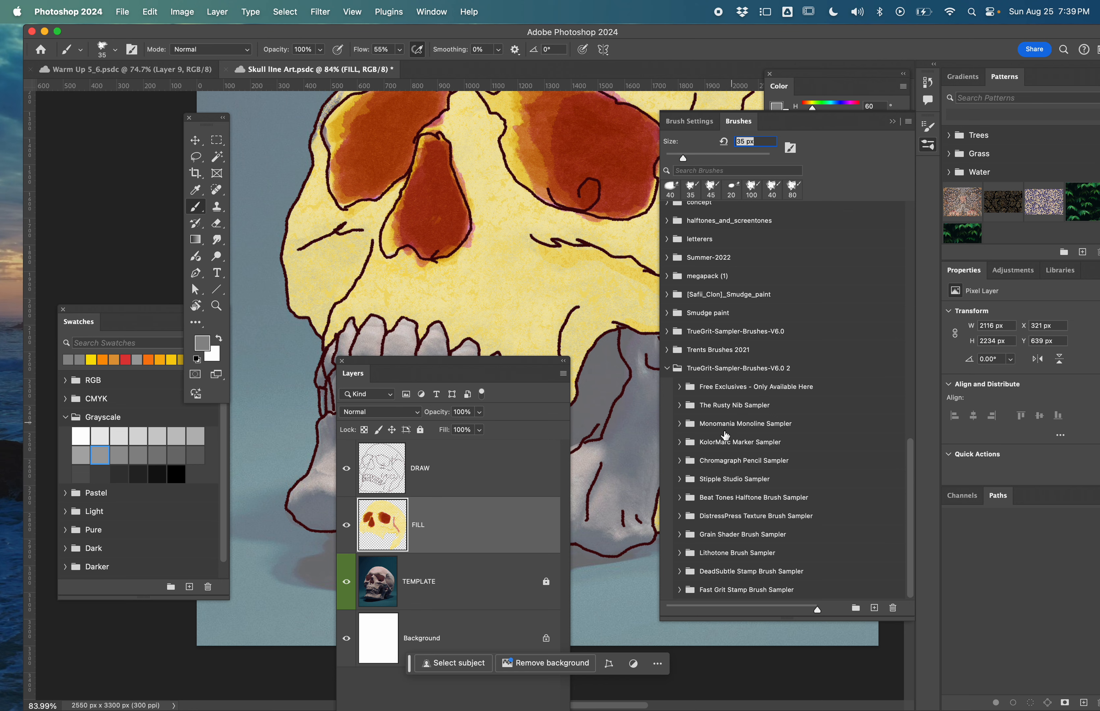
pyautogui.click(679, 443)
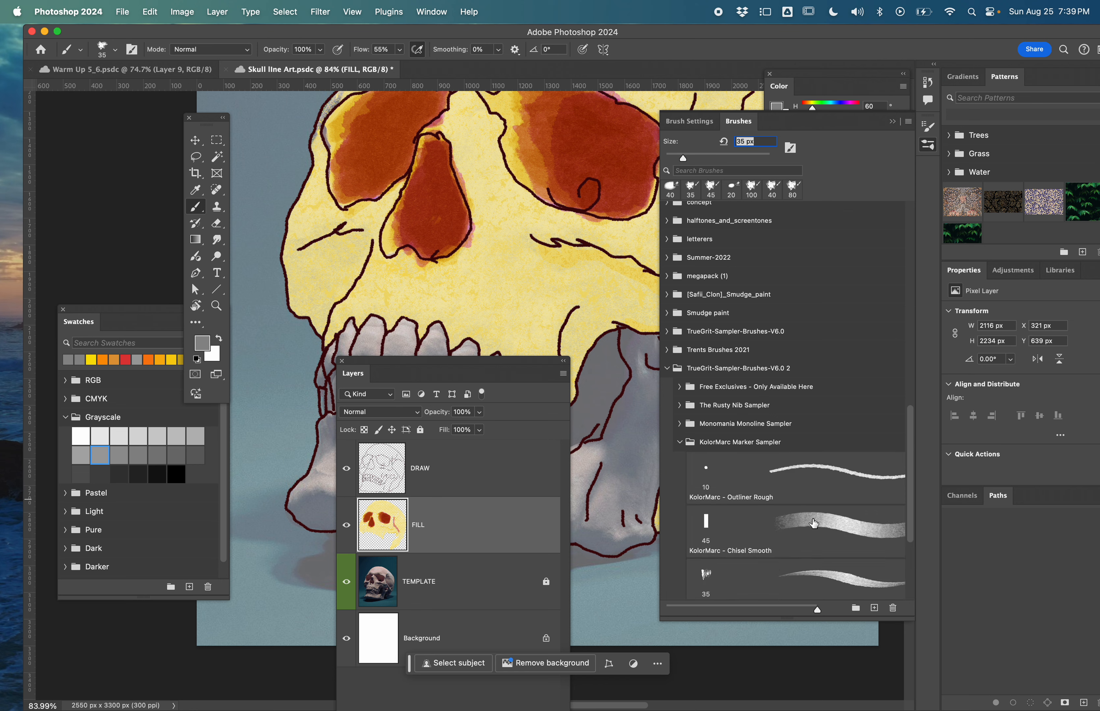
pyautogui.click(830, 525)
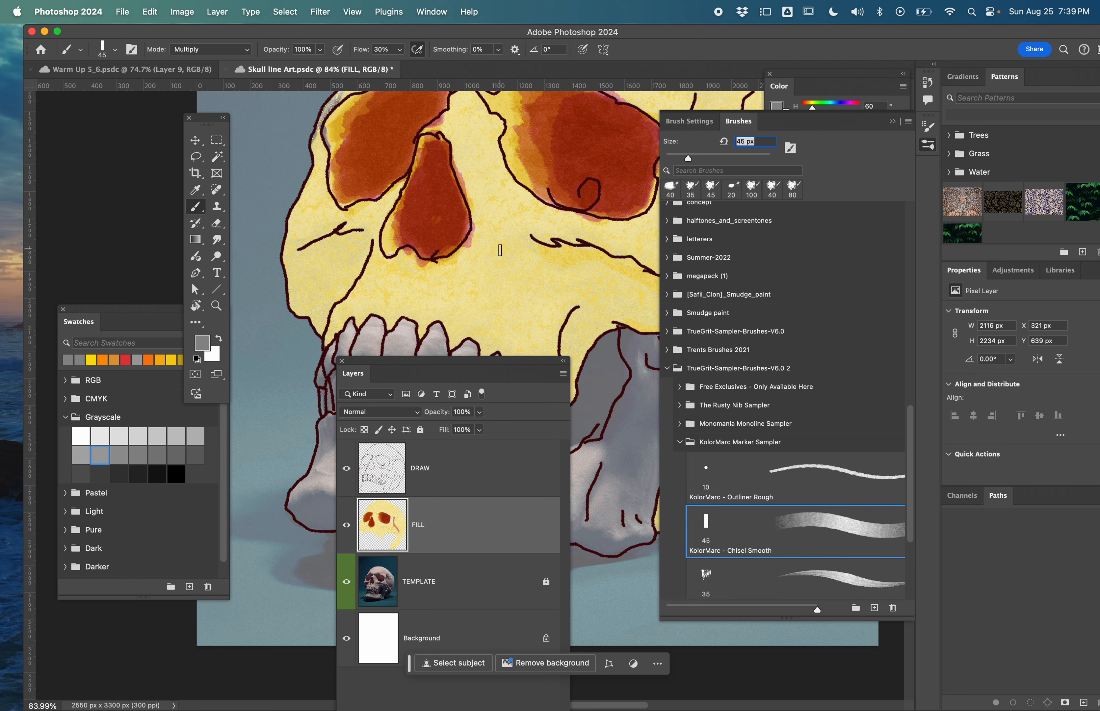
# Sample the skull's pale yellow and paint a 45 px shadow under the cheekbone line below the larger eye socket on the FILL layer
pyautogui.keyDown('alt'); pyautogui.click(498, 258); pyautogui.keyUp('alt')
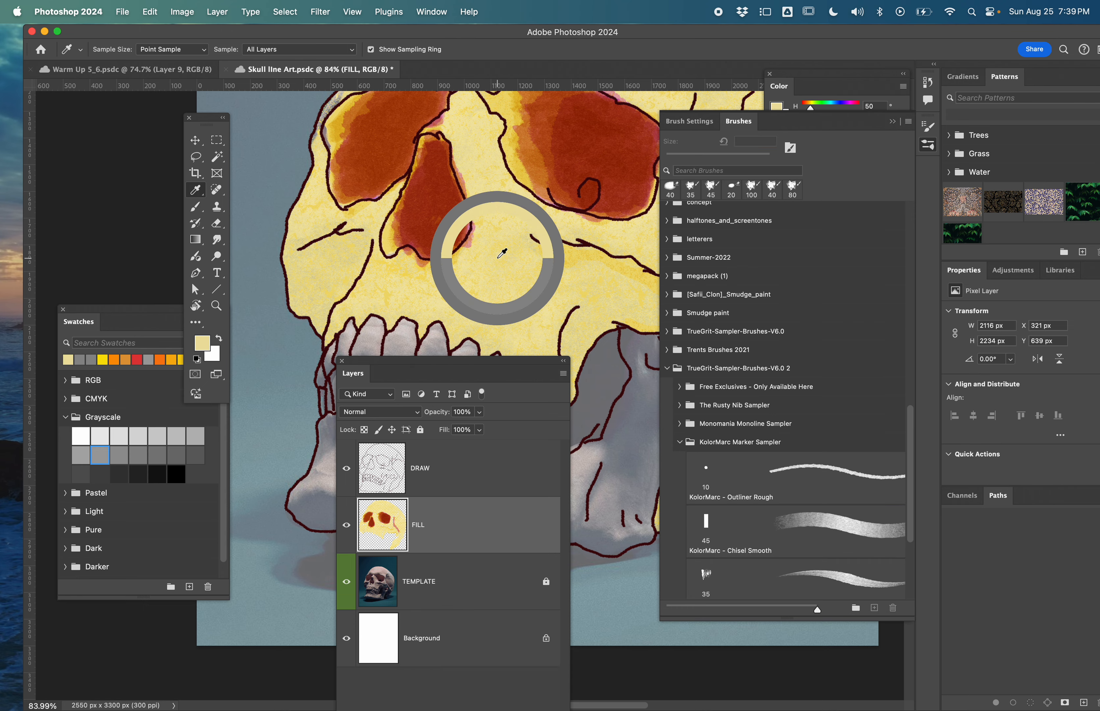
pyautogui.scroll(5, 549, 269)
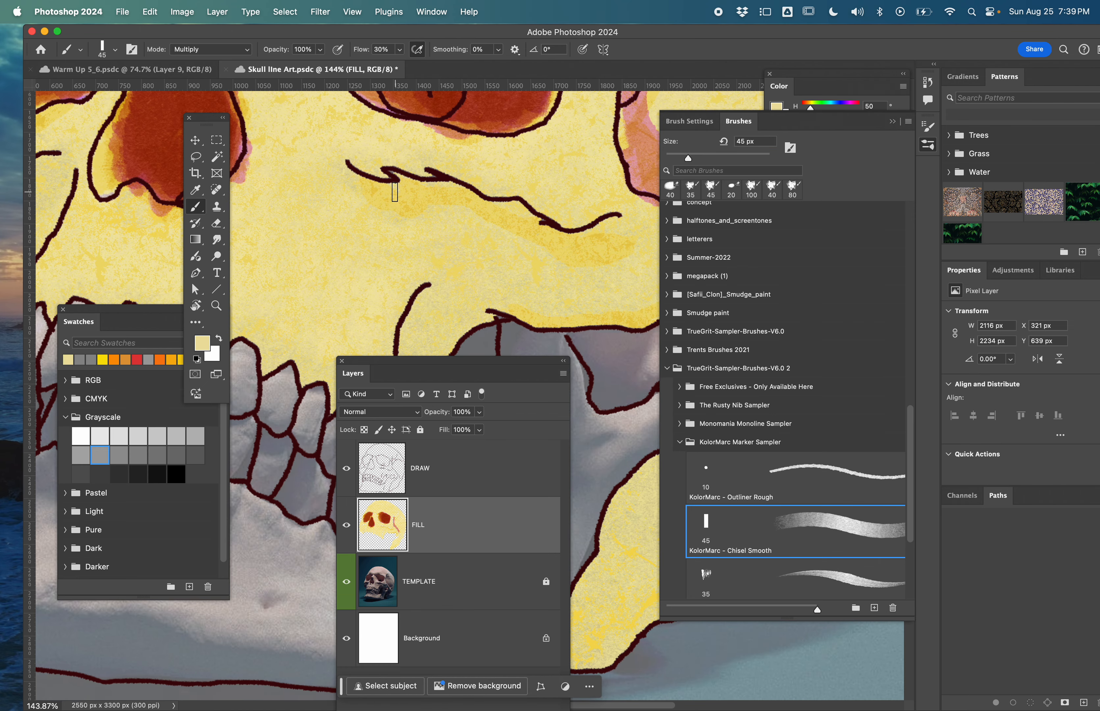
pyautogui.moveTo(375, 185)
pyautogui.mouseDown()
pyautogui.moveTo(461, 195)
pyautogui.moveTo(508, 217)
pyautogui.mouseUp()
pyautogui.moveTo(535, 219); pyautogui.dragTo(618, 235)
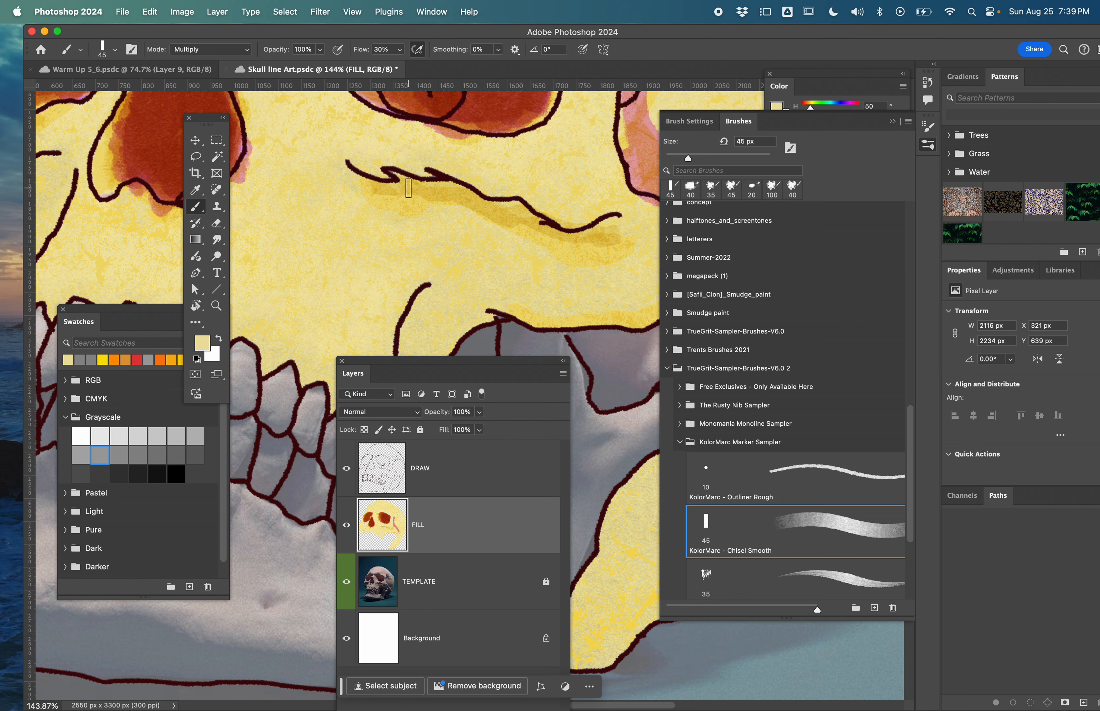
# Reduce the brush size to 25 px and build up darker marker strokes directly beneath the cheekbone line
pyautogui.press('[')
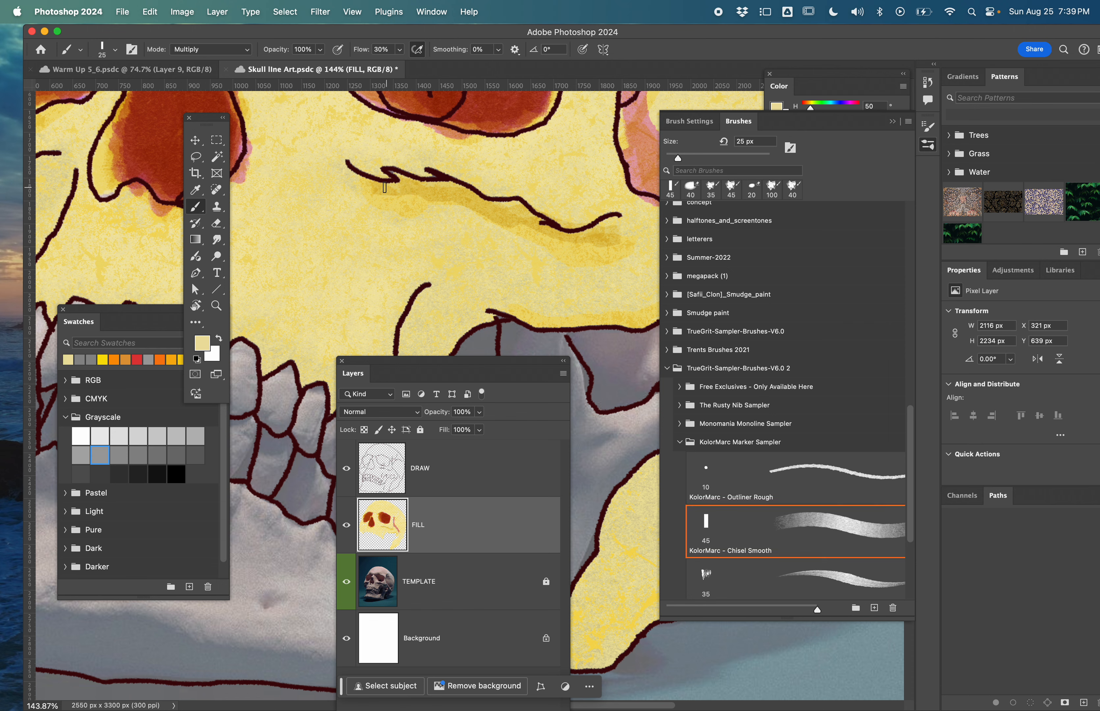
pyautogui.moveTo(405, 179); pyautogui.dragTo(582, 233)
pyautogui.moveTo(402, 179)
pyautogui.mouseDown()
pyautogui.moveTo(449, 181)
pyautogui.moveTo(552, 228)
pyautogui.moveTo(589, 233)
pyautogui.moveTo(619, 220)
pyautogui.mouseUp()
pyautogui.moveTo(390, 187)
pyautogui.mouseDown()
pyautogui.moveTo(618, 229)
pyautogui.moveTo(539, 226)
pyautogui.moveTo(506, 201)
pyautogui.mouseUp()
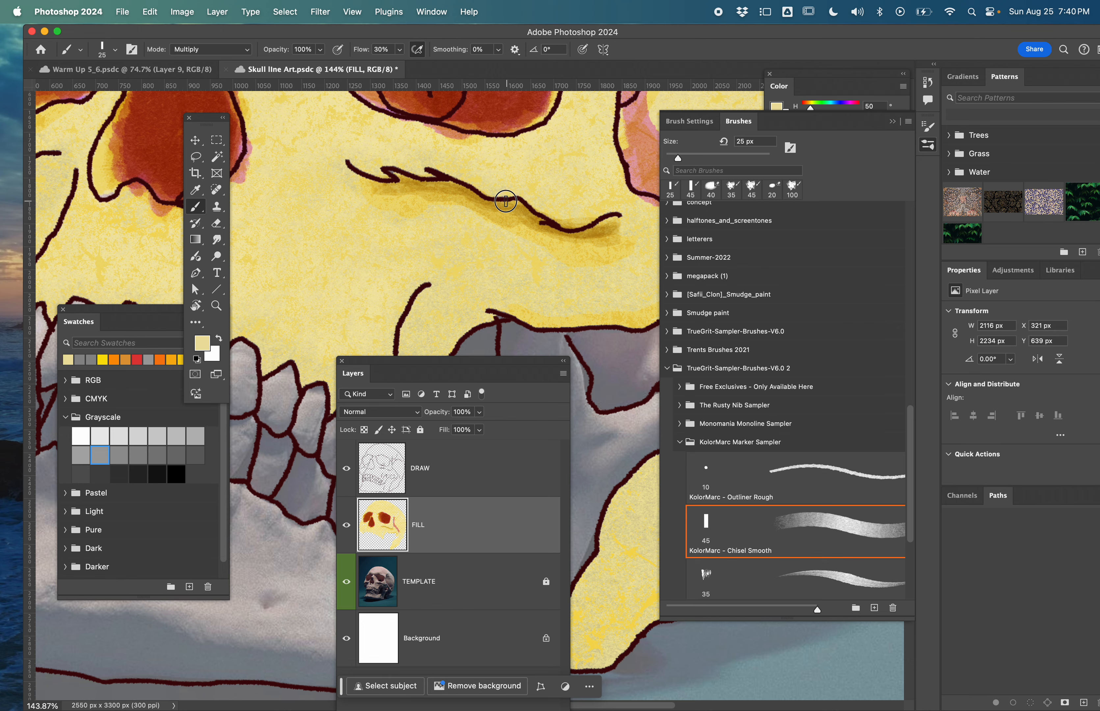
# Review the shaded skull, collapse the KolorMarc Marker Sampler folder and look through the DeadSubtle Stamp Brush Sampler folder
pyautogui.scroll(-3, 455, 186)
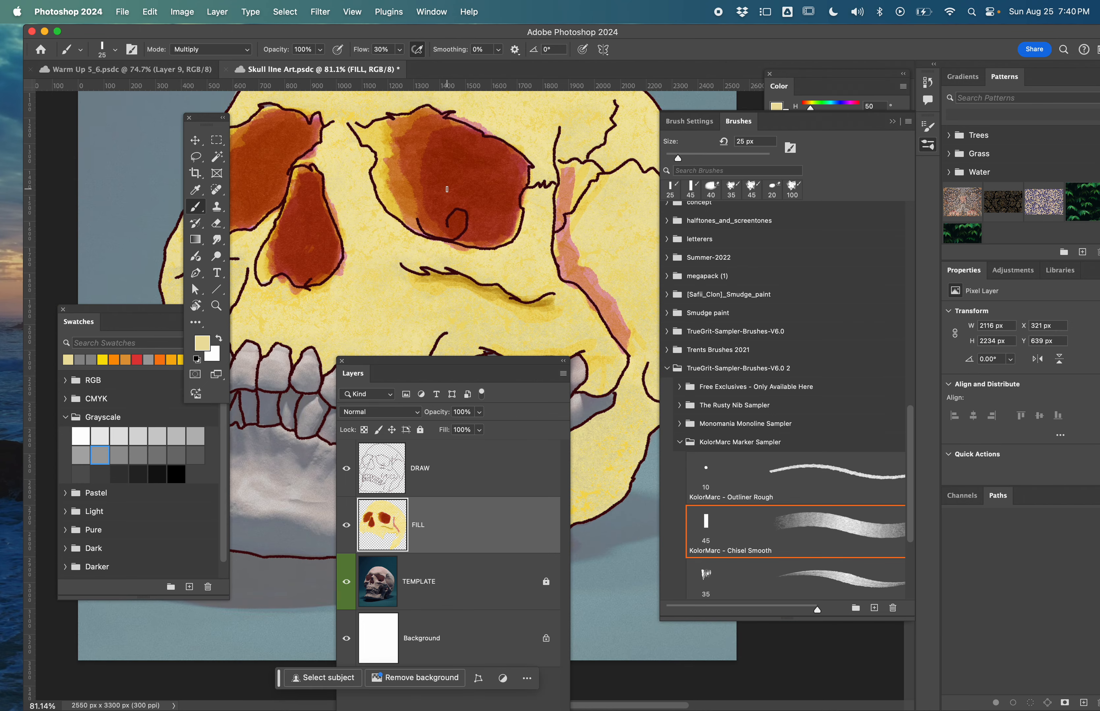
pyautogui.hscroll(-3, 447, 189)
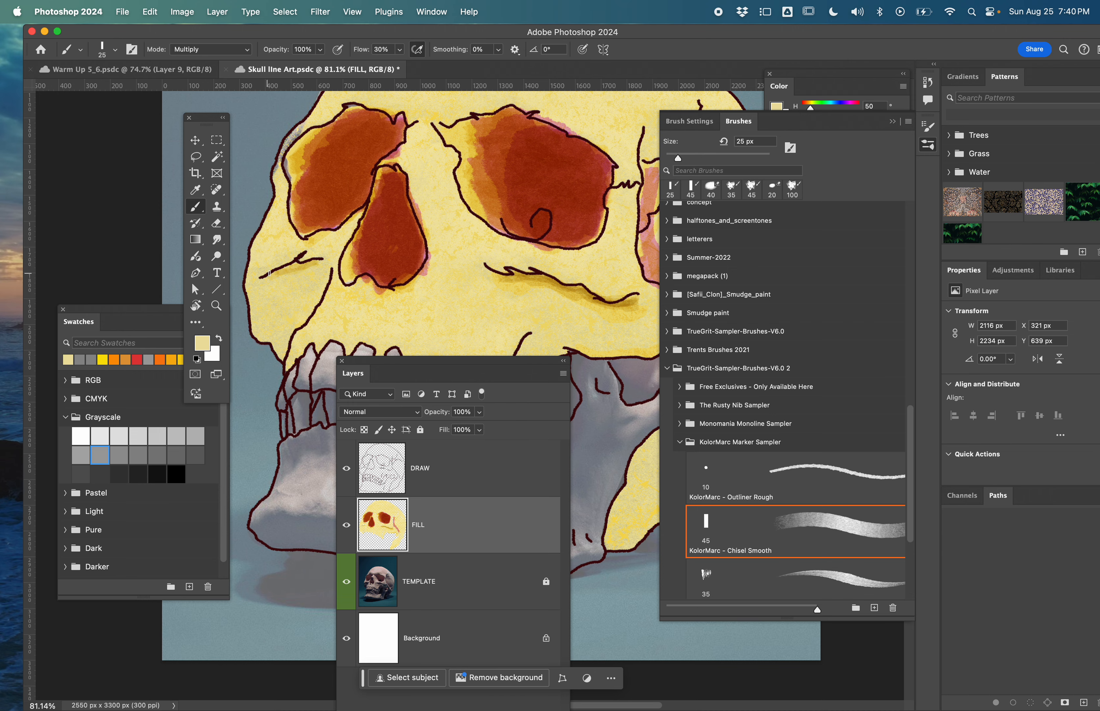
pyautogui.scroll(-2, 297, 261)
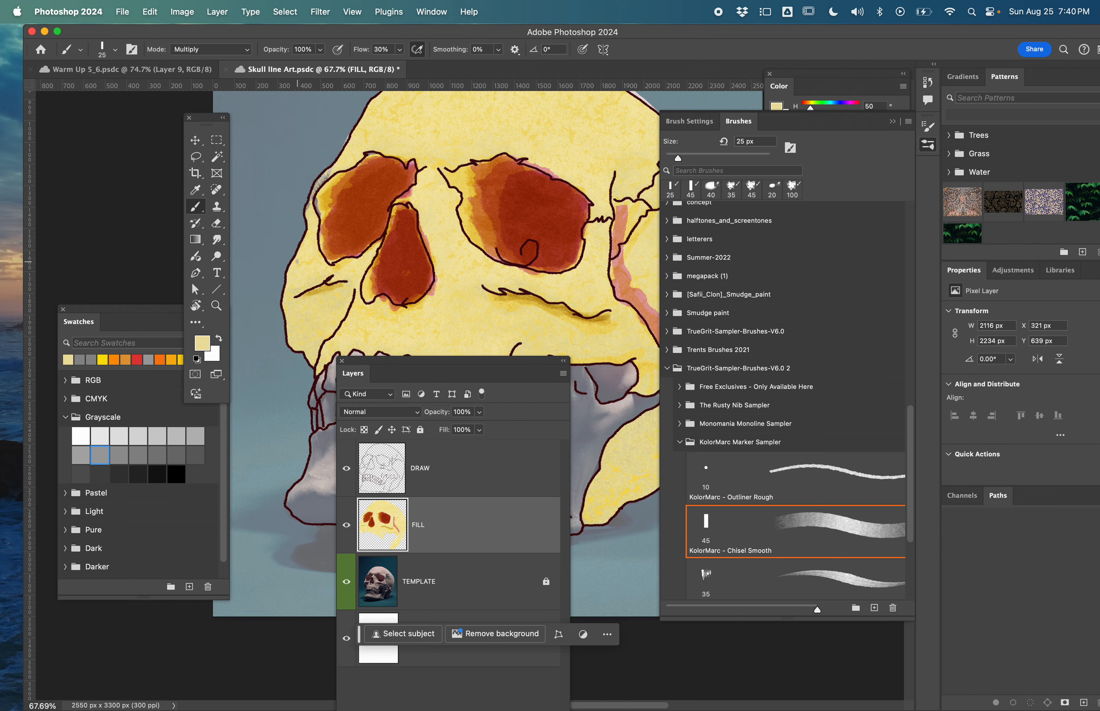
pyautogui.hscroll(-2, 297, 261)
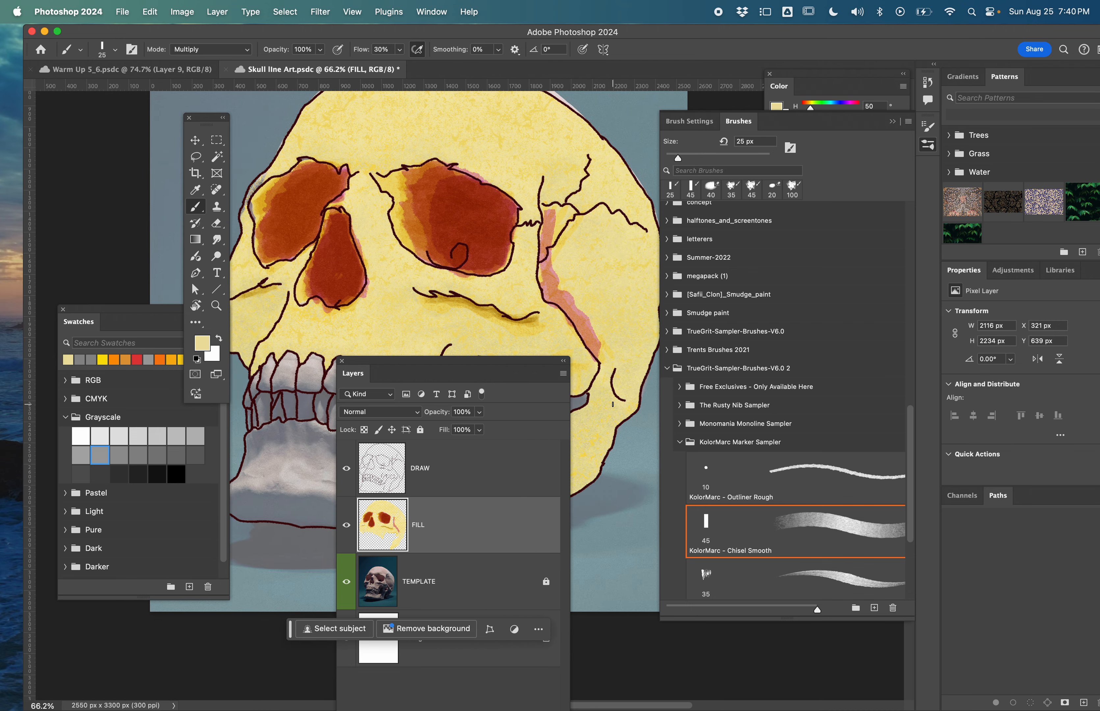
pyautogui.click(680, 443)
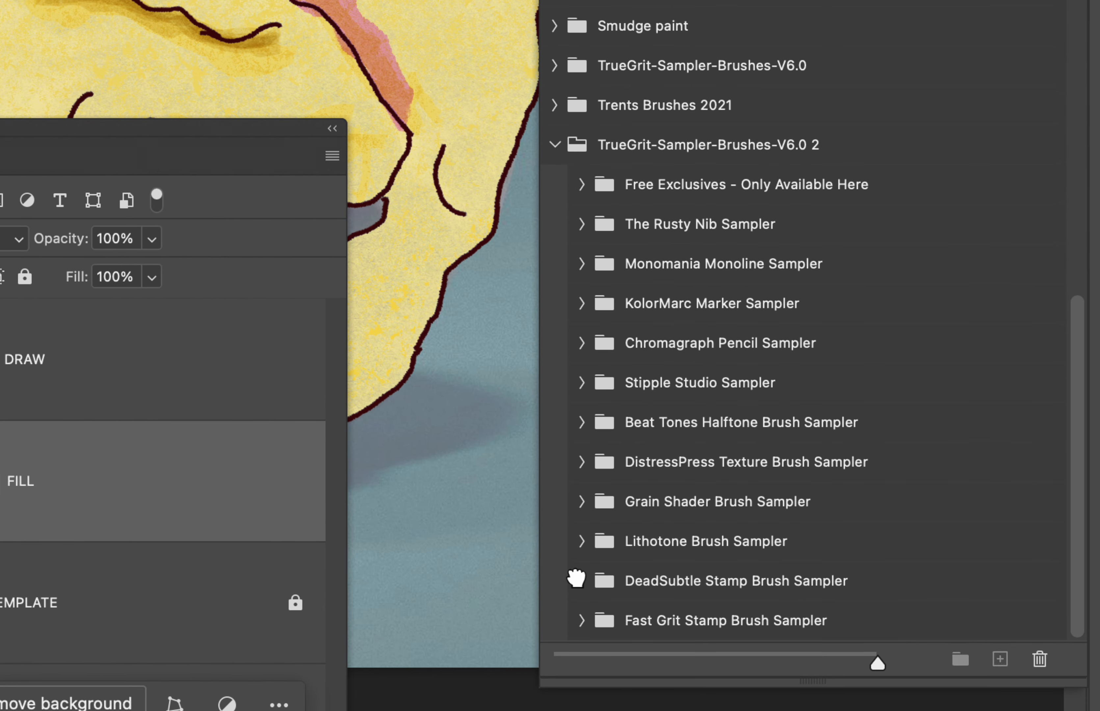
pyautogui.click(575, 578)
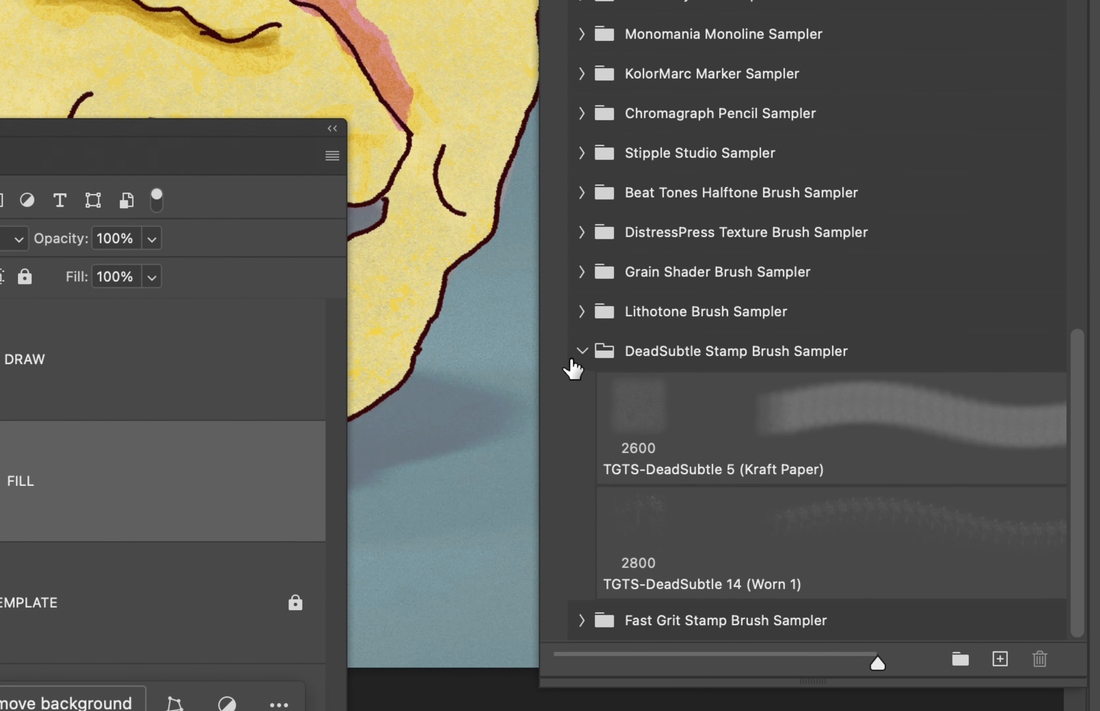
pyautogui.click(578, 351)
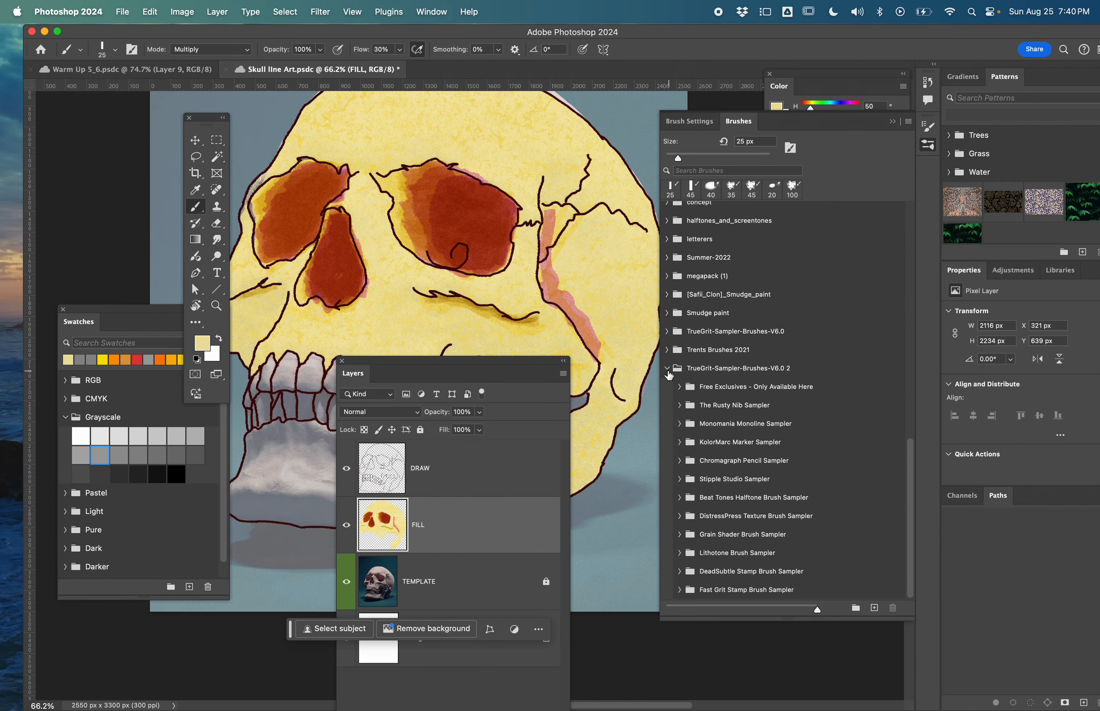
# Collapse the duplicate TrueGrit-Sampler-Brushes-V6.0 2 group and delete it together with its brushes
pyautogui.click(667, 373)
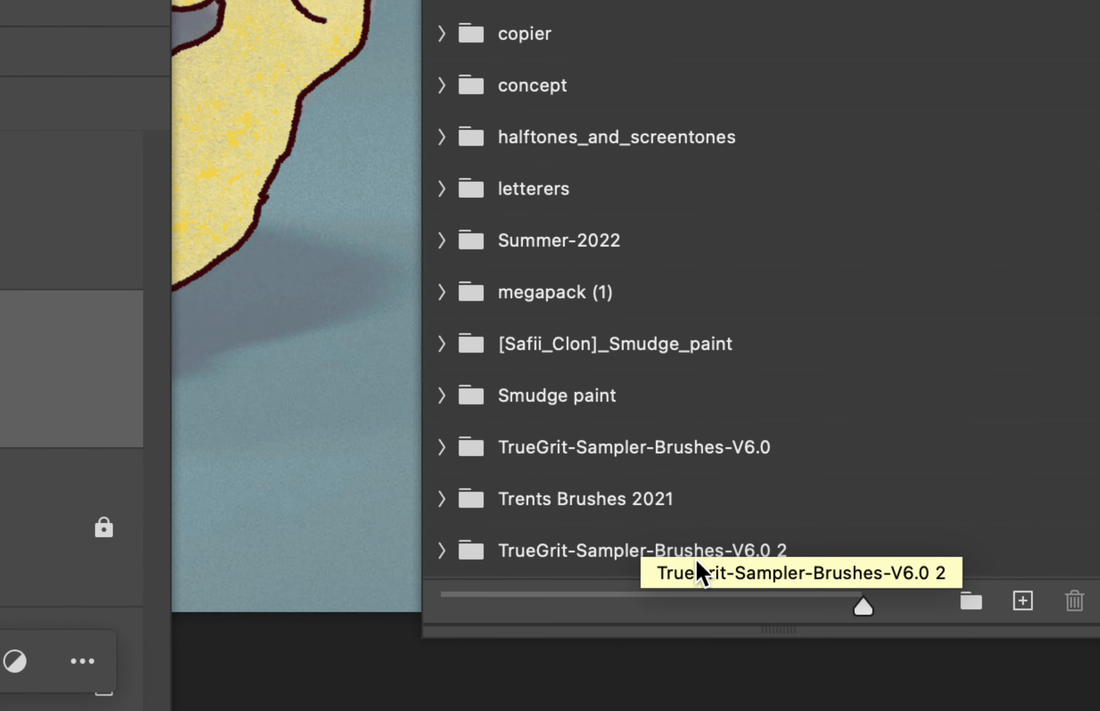
pyautogui.click(817, 558)
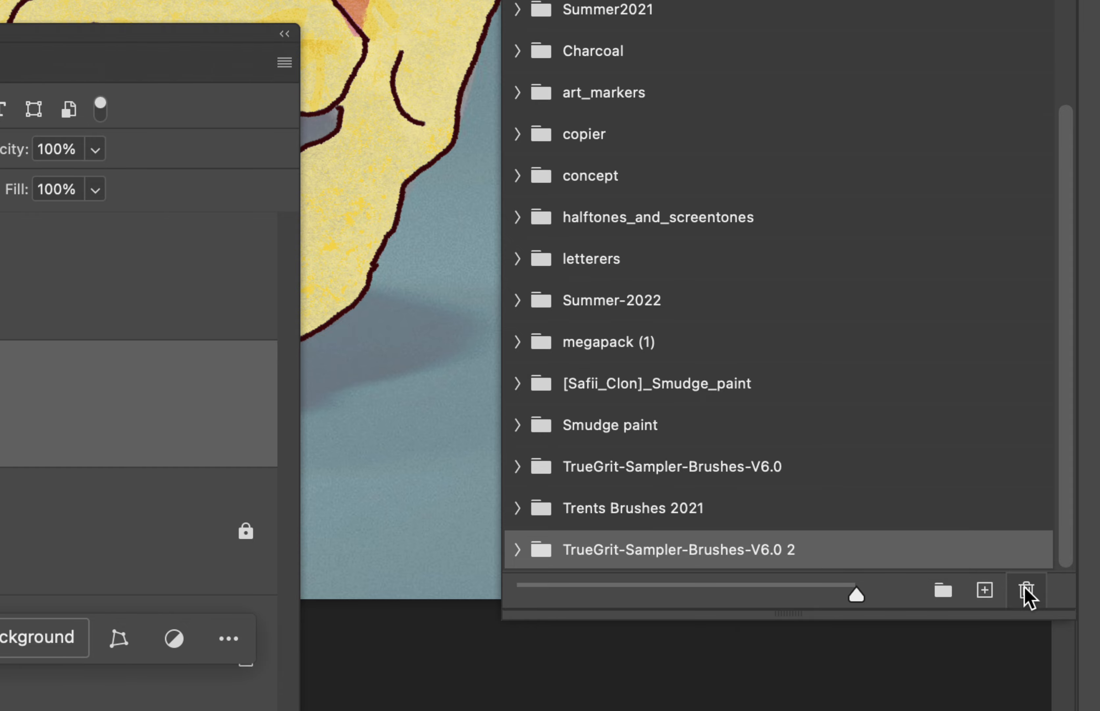
pyautogui.click(1026, 591)
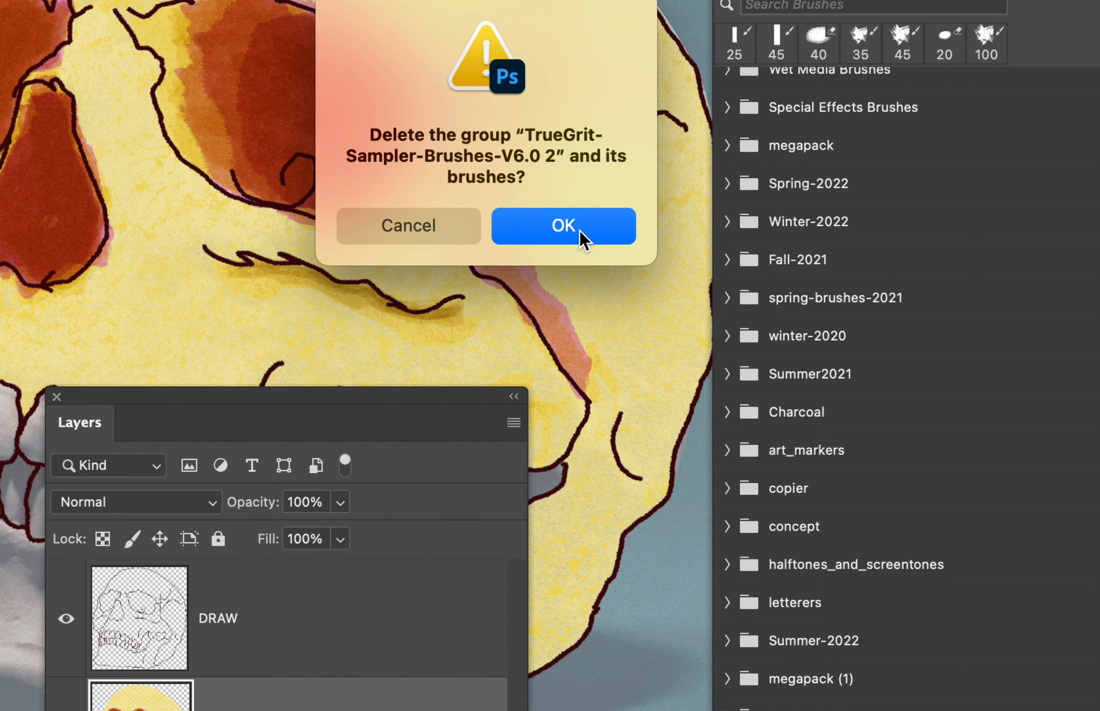
pyautogui.click(594, 283)
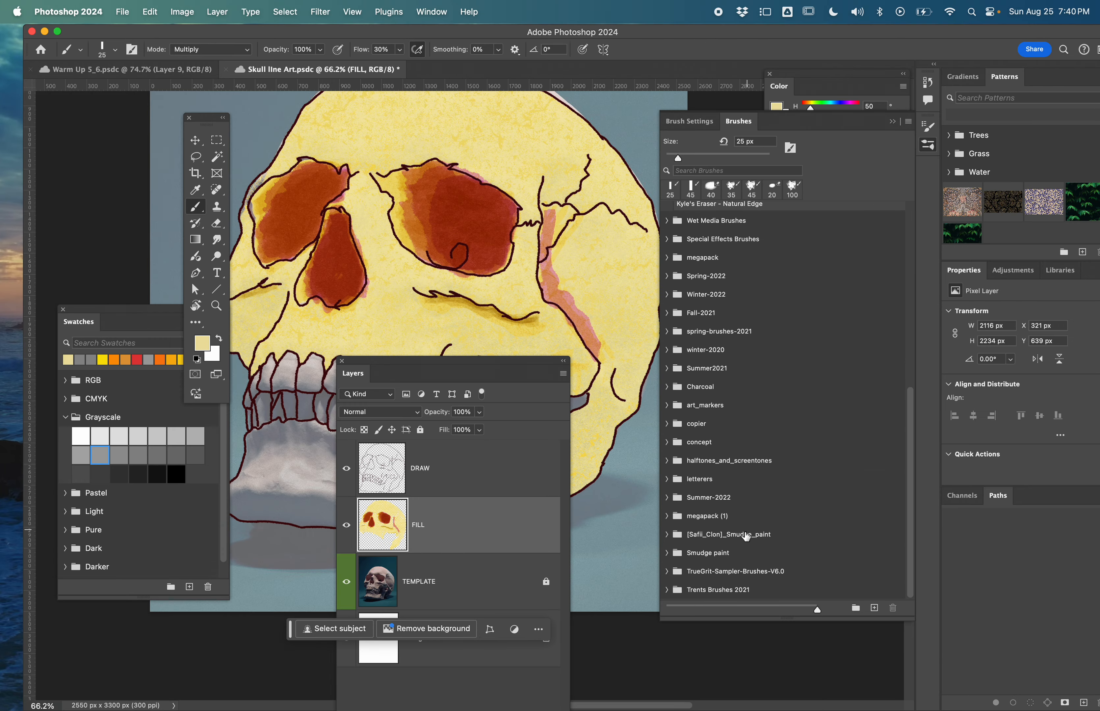
# Check the folders inside TrueGrit-Sampler-Brushes-V6.0, collapse it and expand the megapack brush folder
pyautogui.click(666, 572)
pyautogui.scroll(-3, 793, 548)
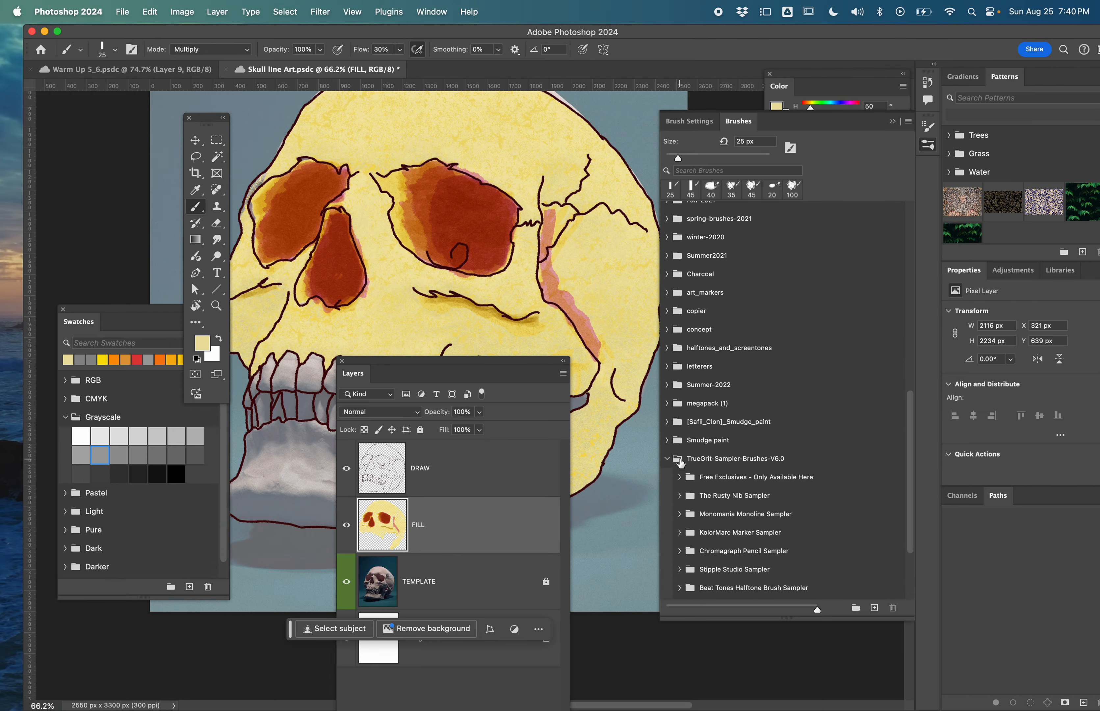
pyautogui.click(665, 458)
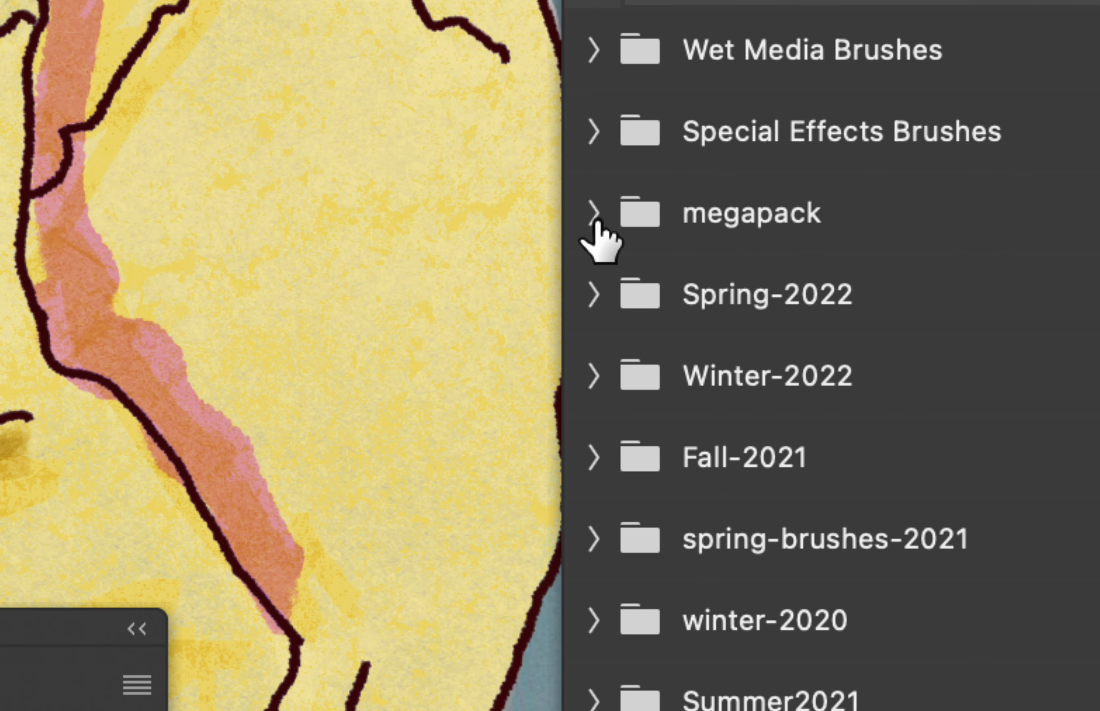
pyautogui.click(593, 214)
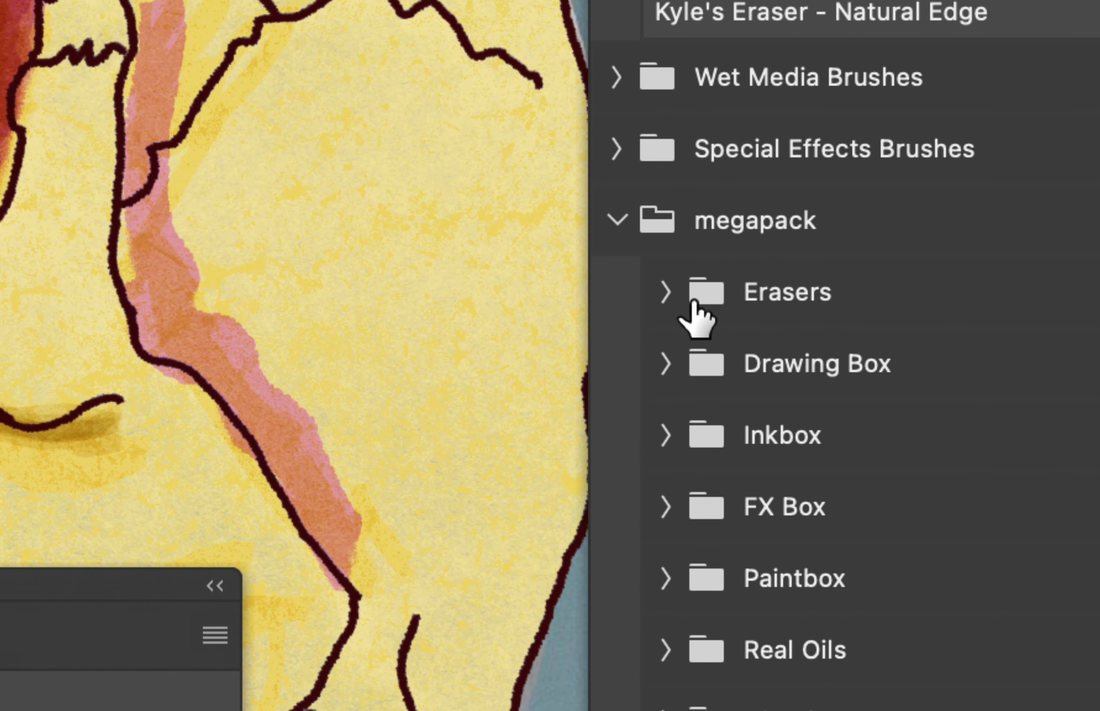
# Look through the Erasers, Drawing Box, Inkbox and FX Box folders inside megapack, collapsing each one again
pyautogui.click(665, 292)
pyautogui.click(663, 293)
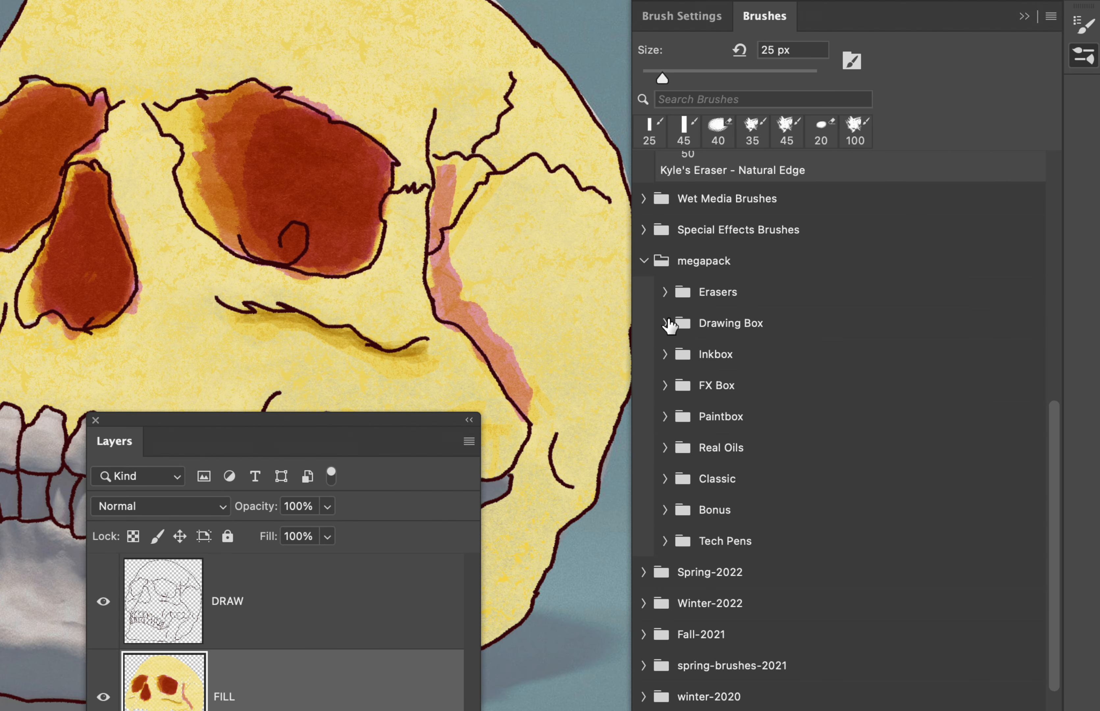
pyautogui.click(665, 323)
pyautogui.click(665, 323)
pyautogui.click(664, 355)
pyautogui.click(665, 354)
pyautogui.click(664, 386)
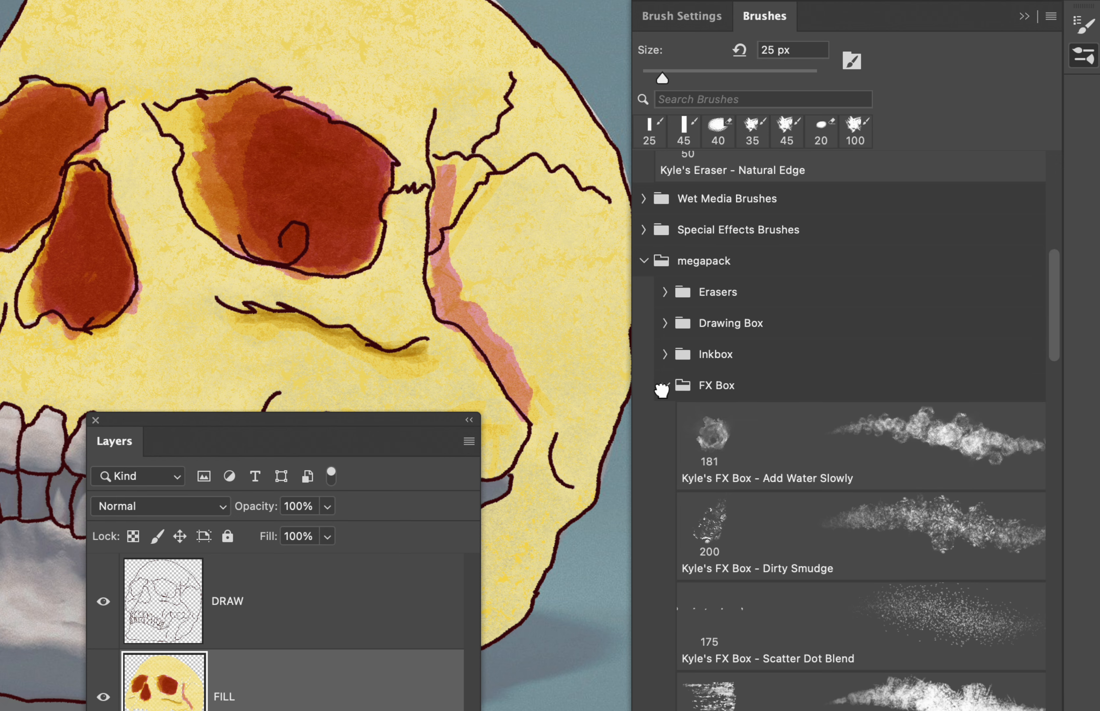
pyautogui.click(662, 385)
# Check the Paintbox and Real Oils folders inside megapack and collapse the megapack folder
pyautogui.click(664, 416)
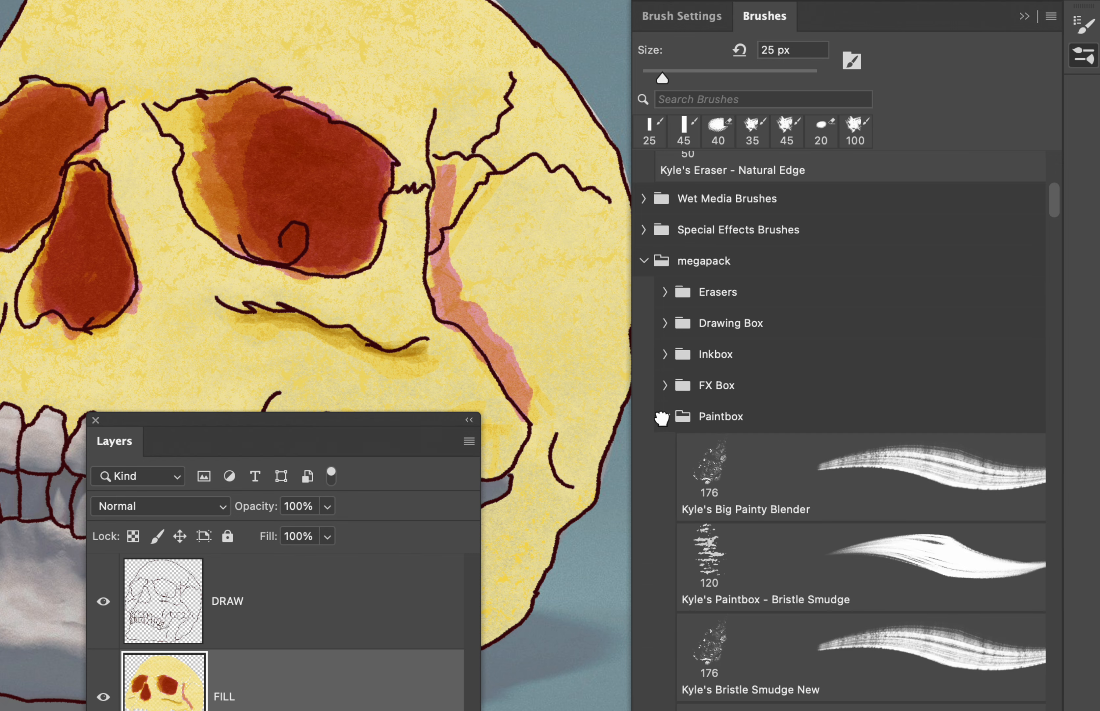
pyautogui.click(664, 416)
pyautogui.click(664, 447)
pyautogui.click(664, 447)
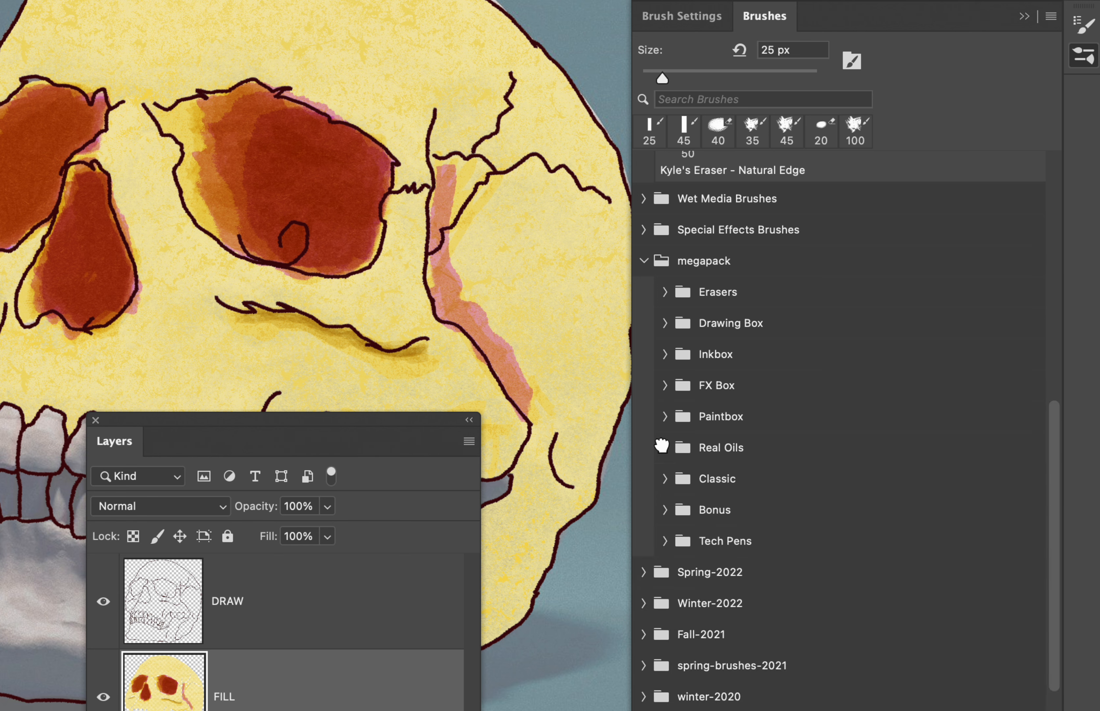
pyautogui.scroll(-3, 663, 451)
pyautogui.scroll(2, 664, 450)
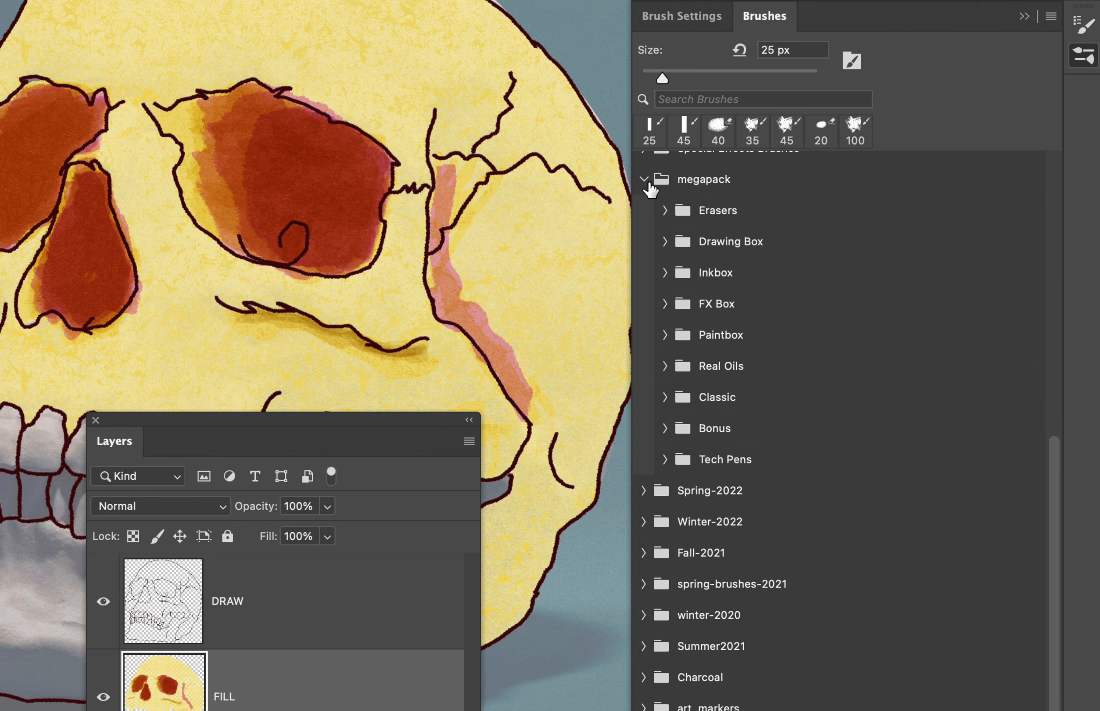
pyautogui.click(648, 185)
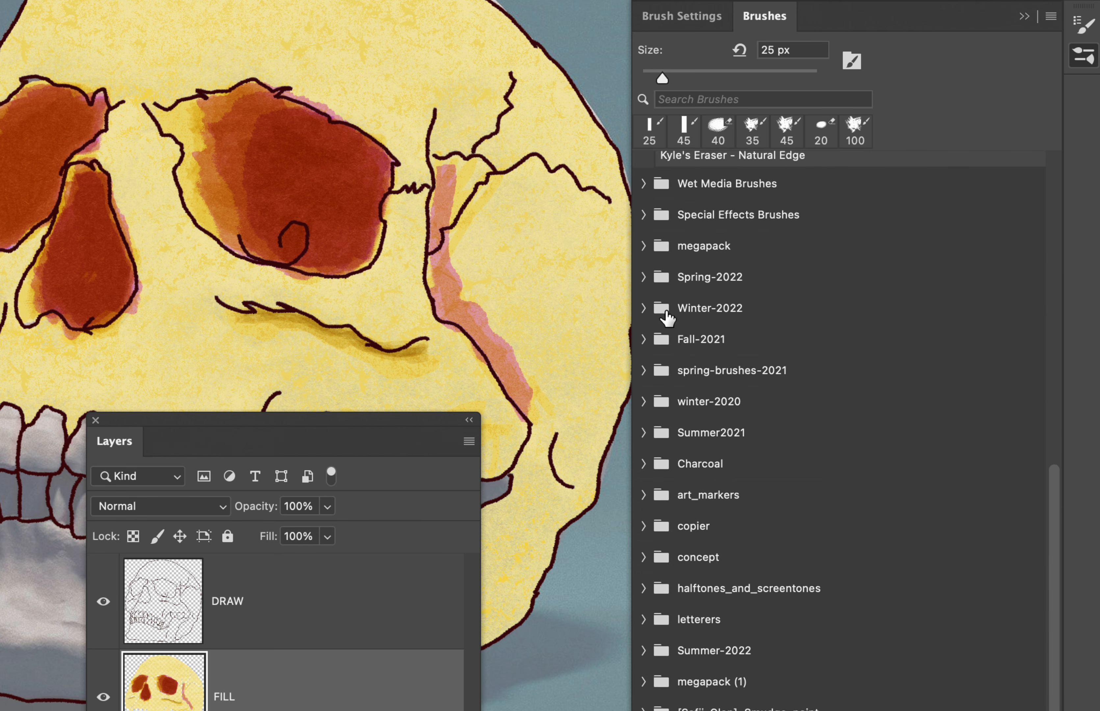
# Look at the brushes in the Charcoal and art_markers folders, collapsing each folder again
pyautogui.click(642, 464)
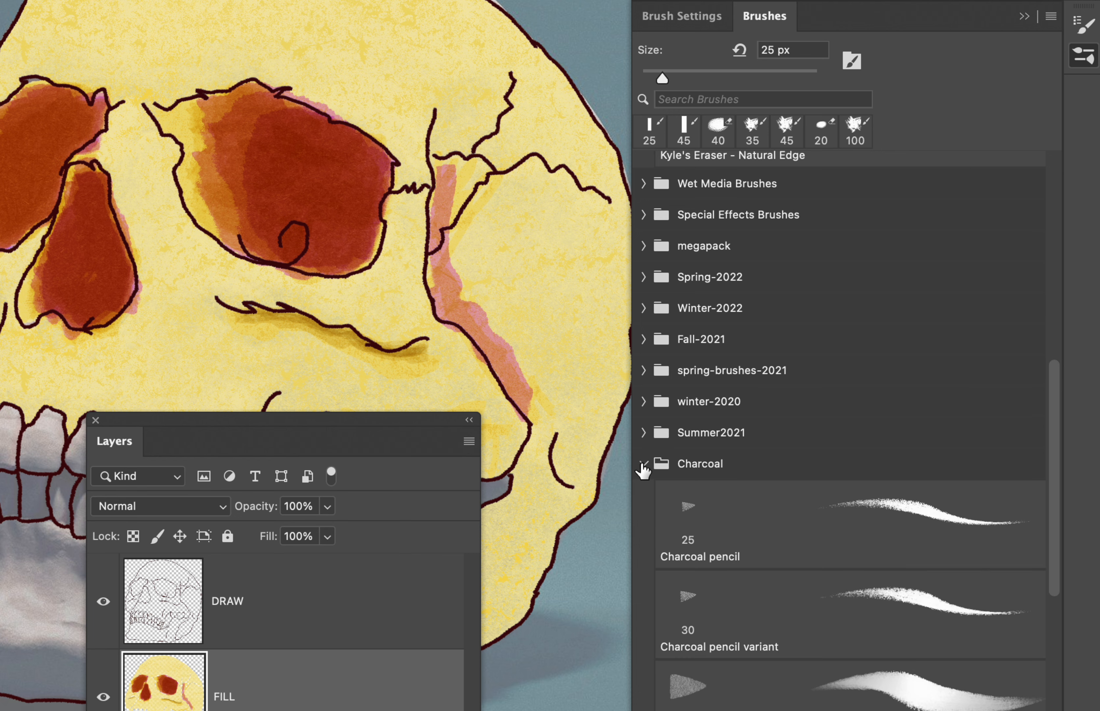
pyautogui.click(642, 464)
pyautogui.click(643, 496)
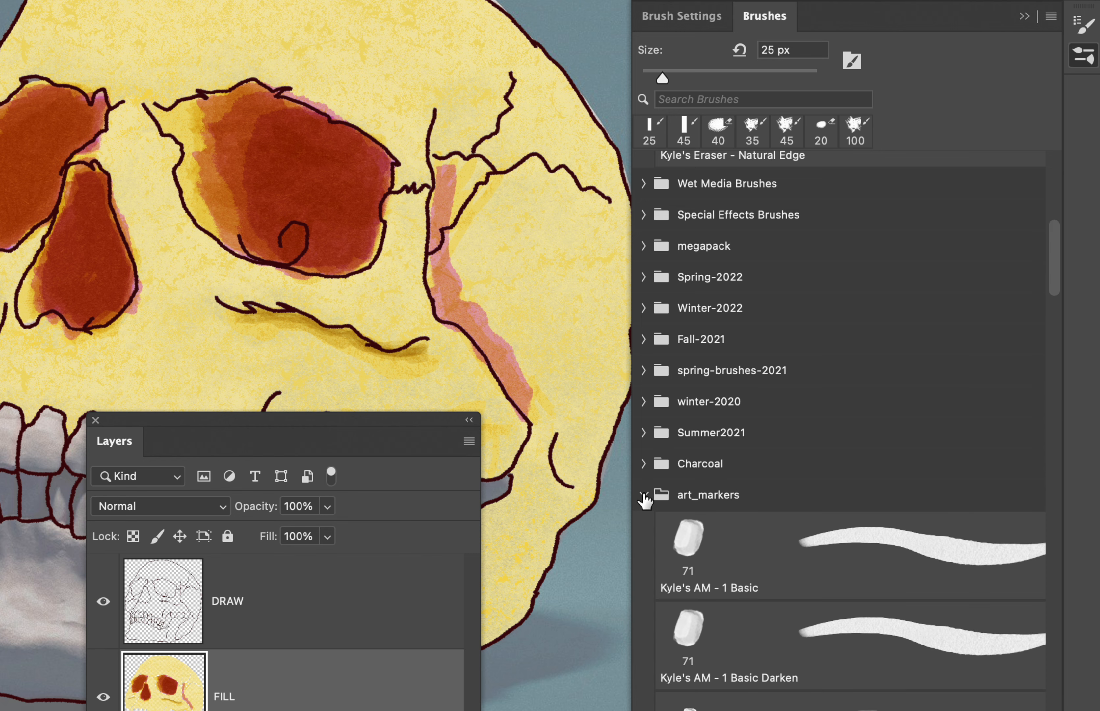
pyautogui.click(642, 493)
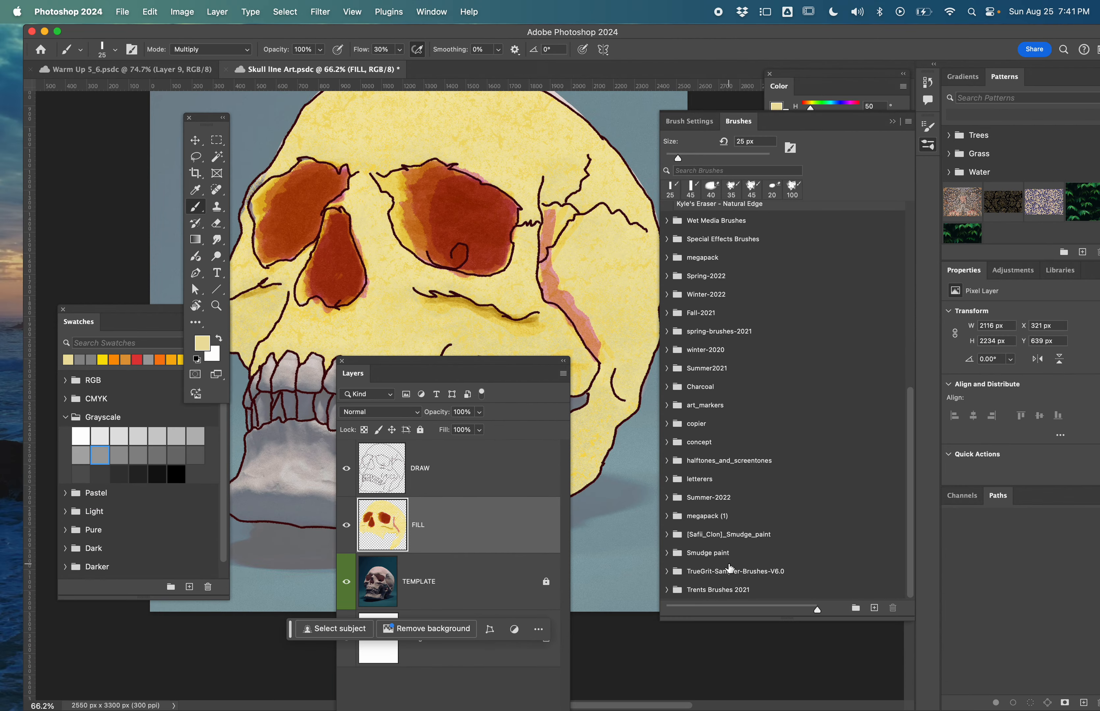
# Delete the duplicate megapack (1) brush group together with its brushes
pyautogui.scroll(1, 730, 568)
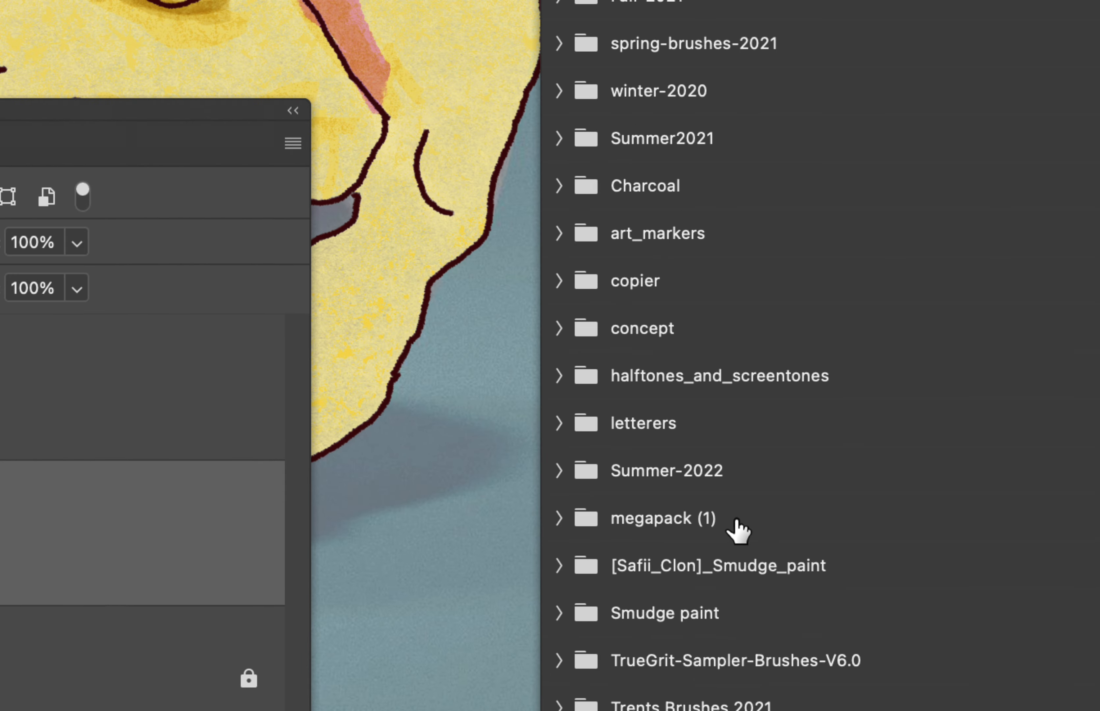
pyautogui.rightClick(734, 518)
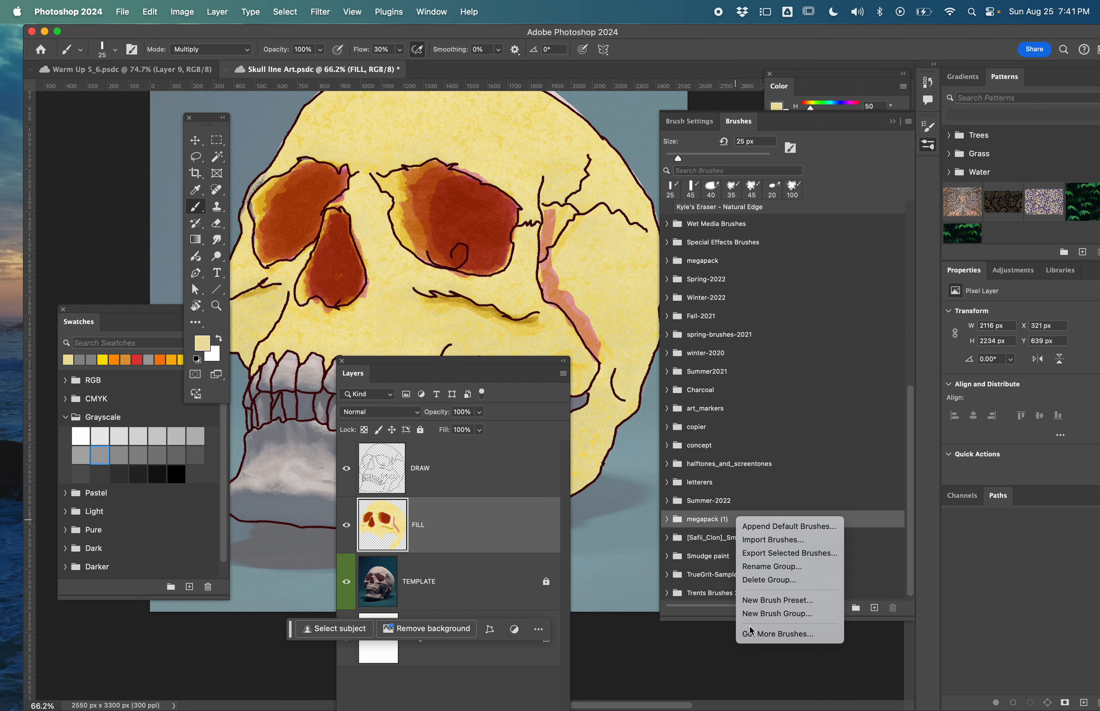
pyautogui.click(767, 579)
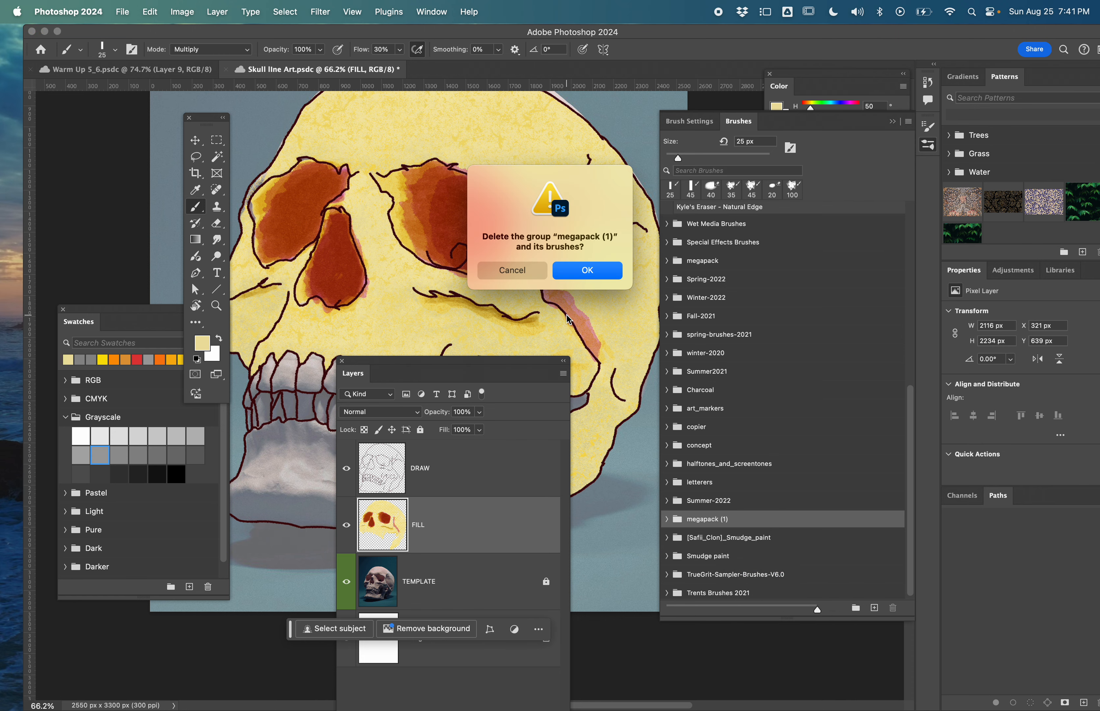
pyautogui.click(589, 273)
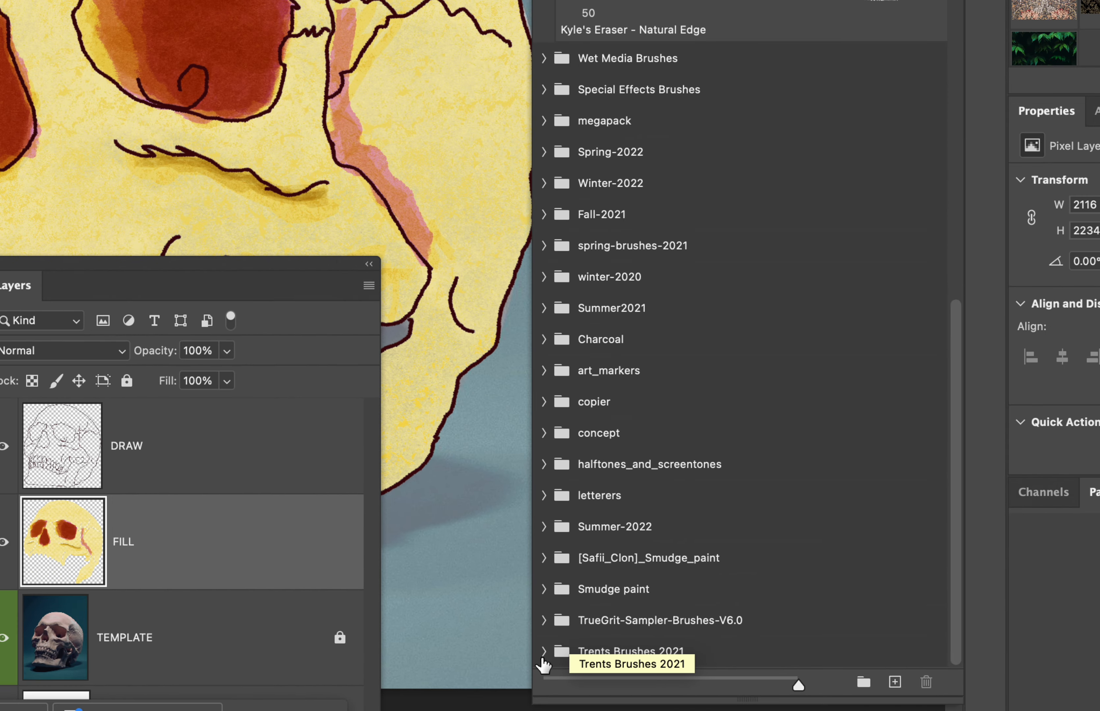
# Expand the Trents Brushes 2021 folder and look through its brushes, from the pencils and chalks to the grass, chain, splatter and halftone brushes
pyautogui.click(543, 652)
pyautogui.scroll(-10, 633, 615)
pyautogui.scroll(-10, 636, 614)
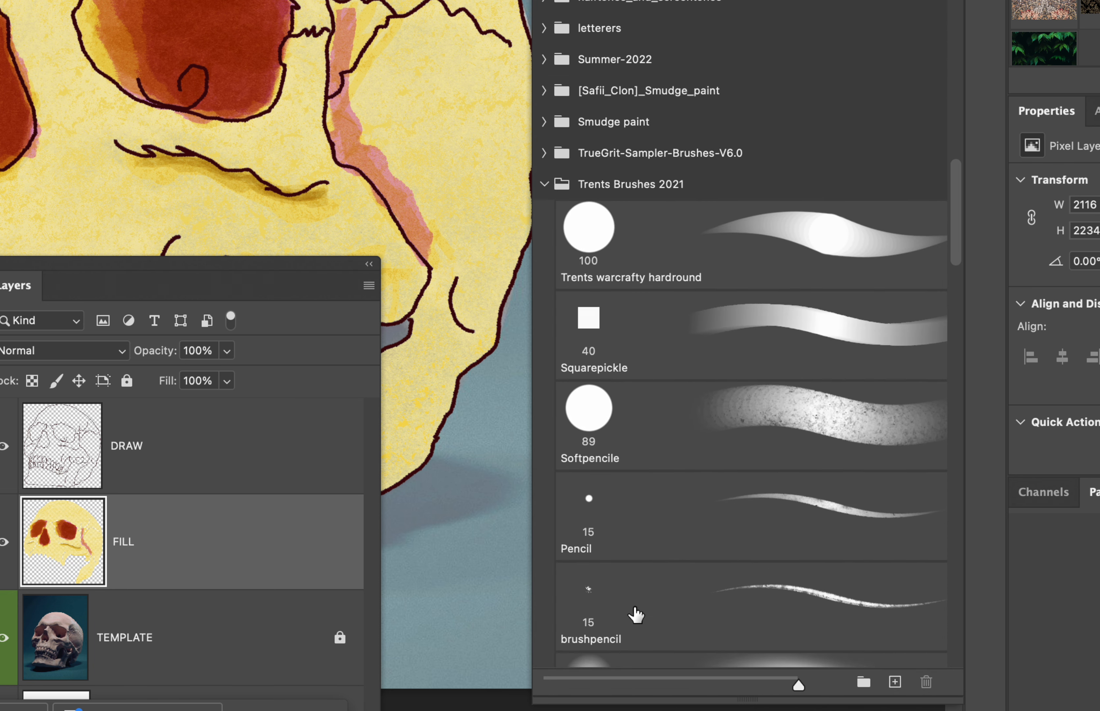
pyautogui.scroll(-15, 635, 615)
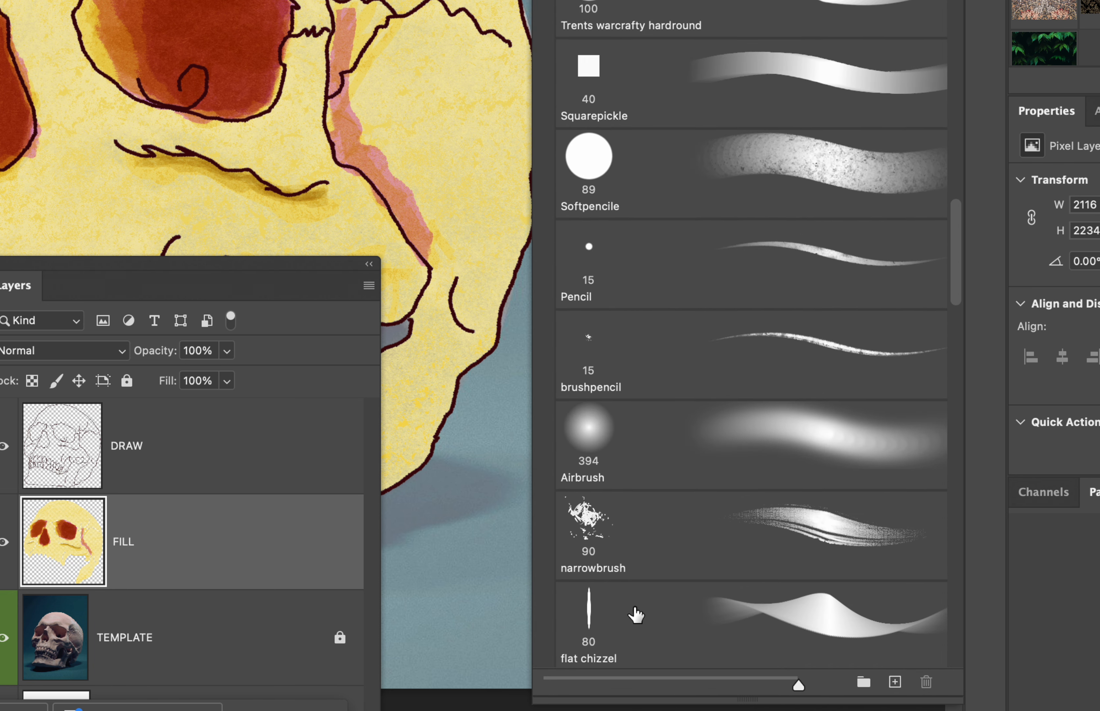
pyautogui.scroll(-14, 636, 615)
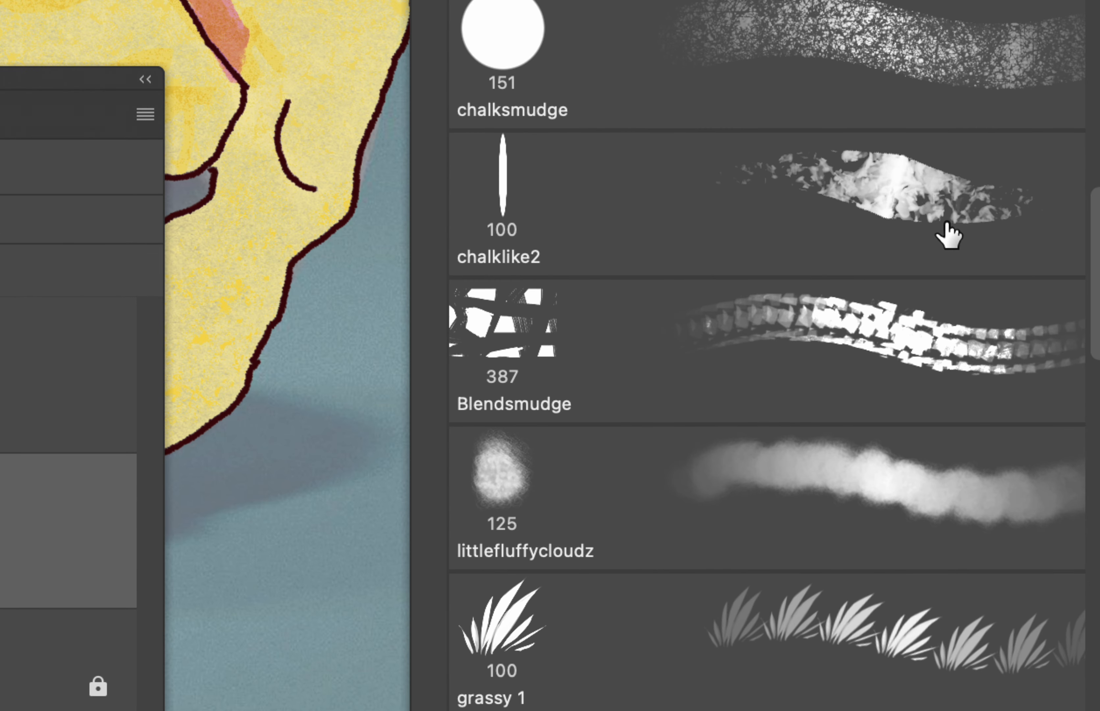
pyautogui.scroll(-7, 947, 235)
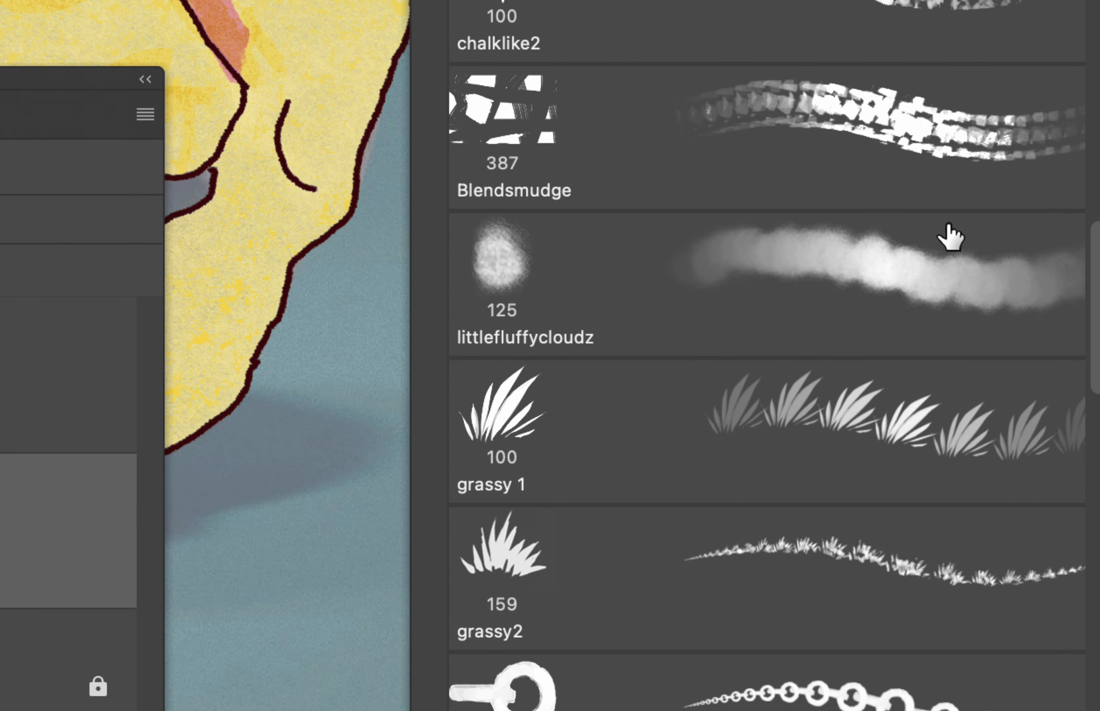
pyautogui.scroll(-8, 948, 261)
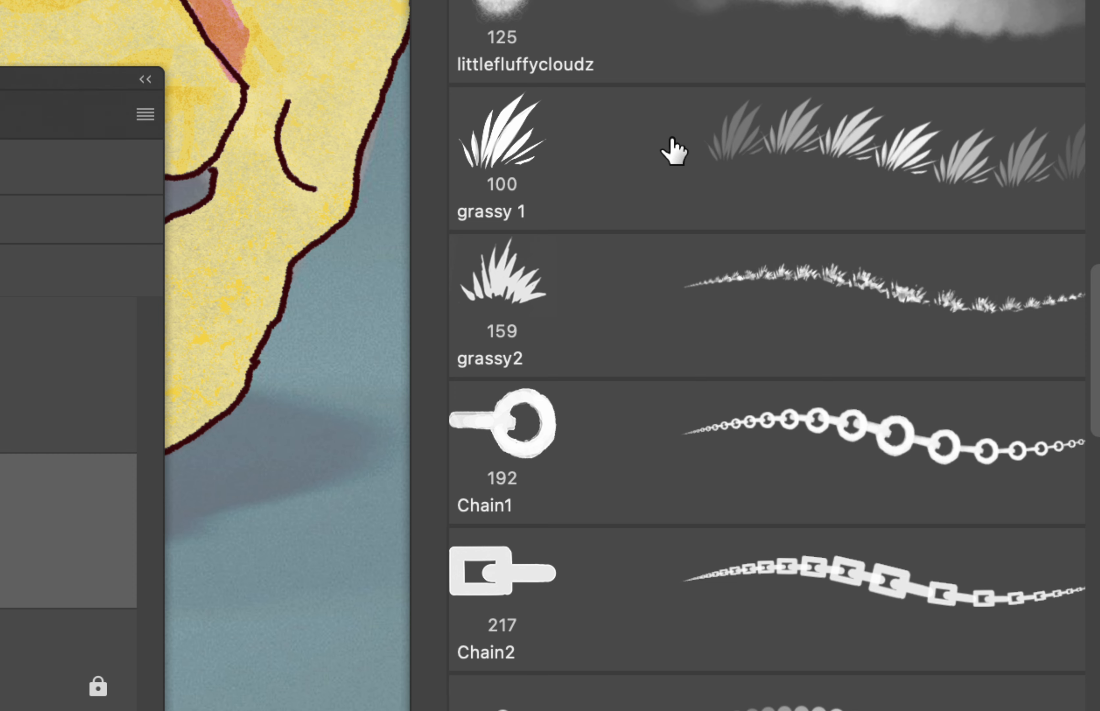
pyautogui.scroll(-2, 889, 458)
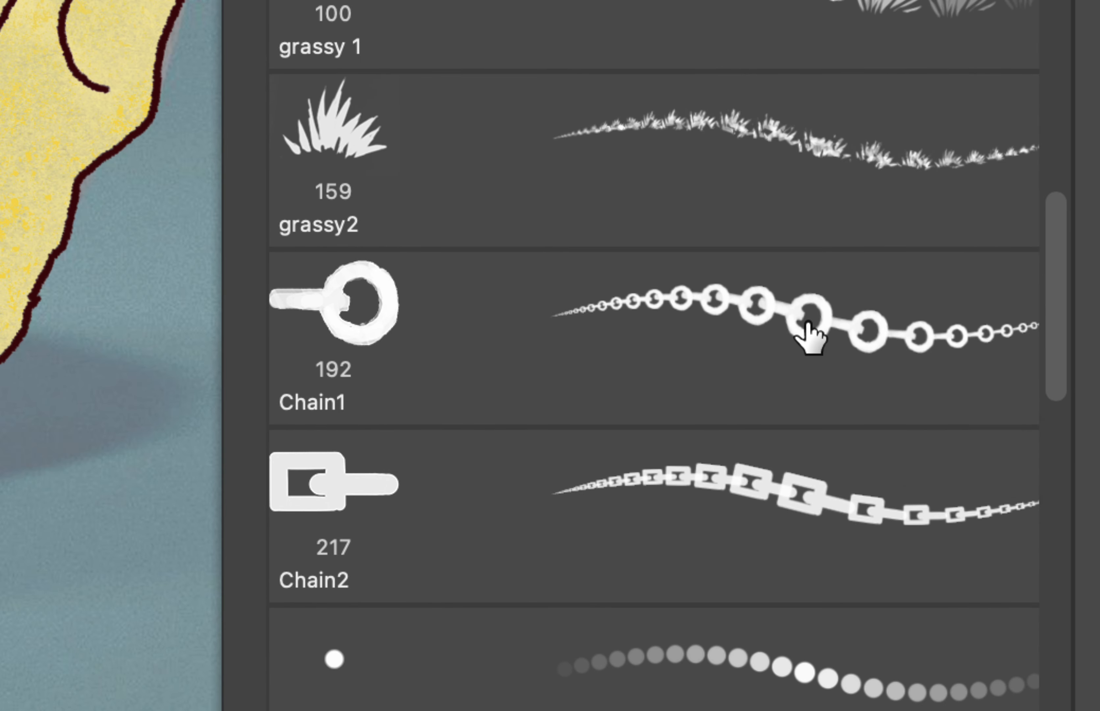
pyautogui.scroll(-2, 810, 326)
pyautogui.scroll(-10, 810, 338)
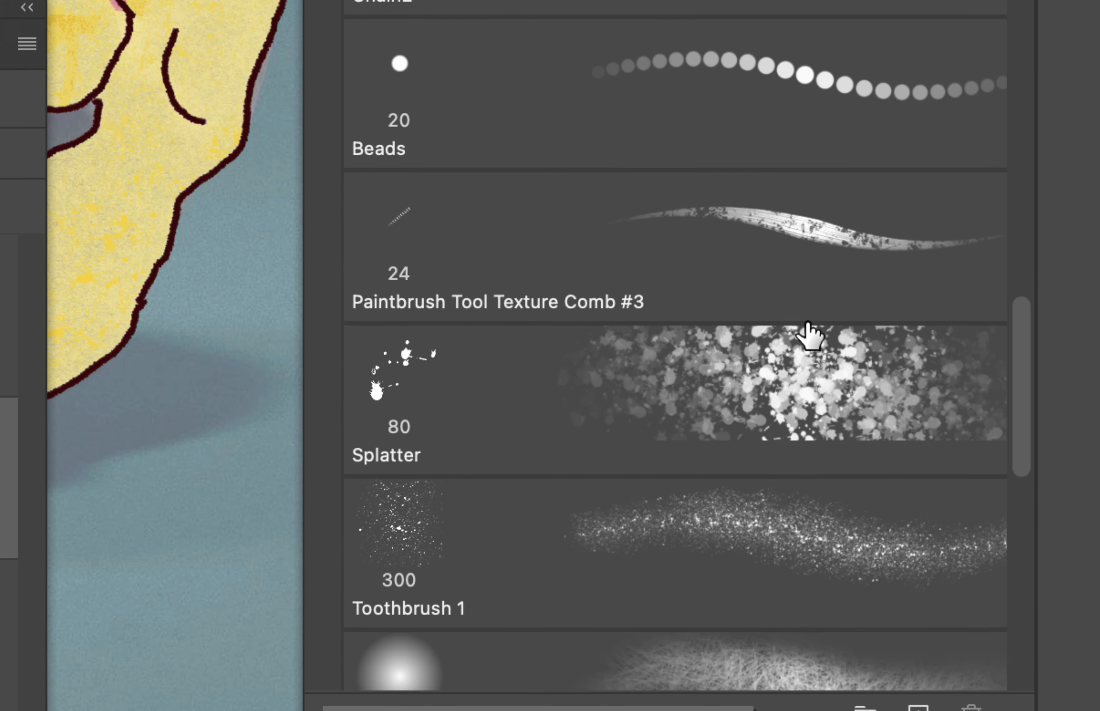
pyautogui.scroll(-5, 812, 336)
pyautogui.scroll(-15, 810, 336)
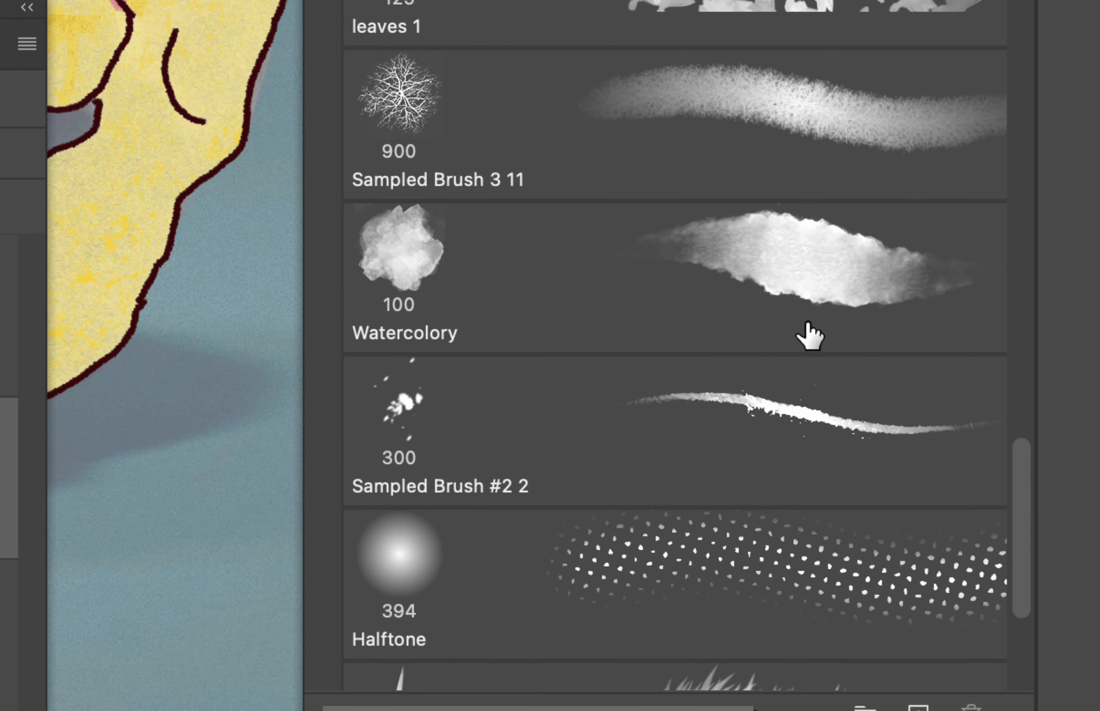